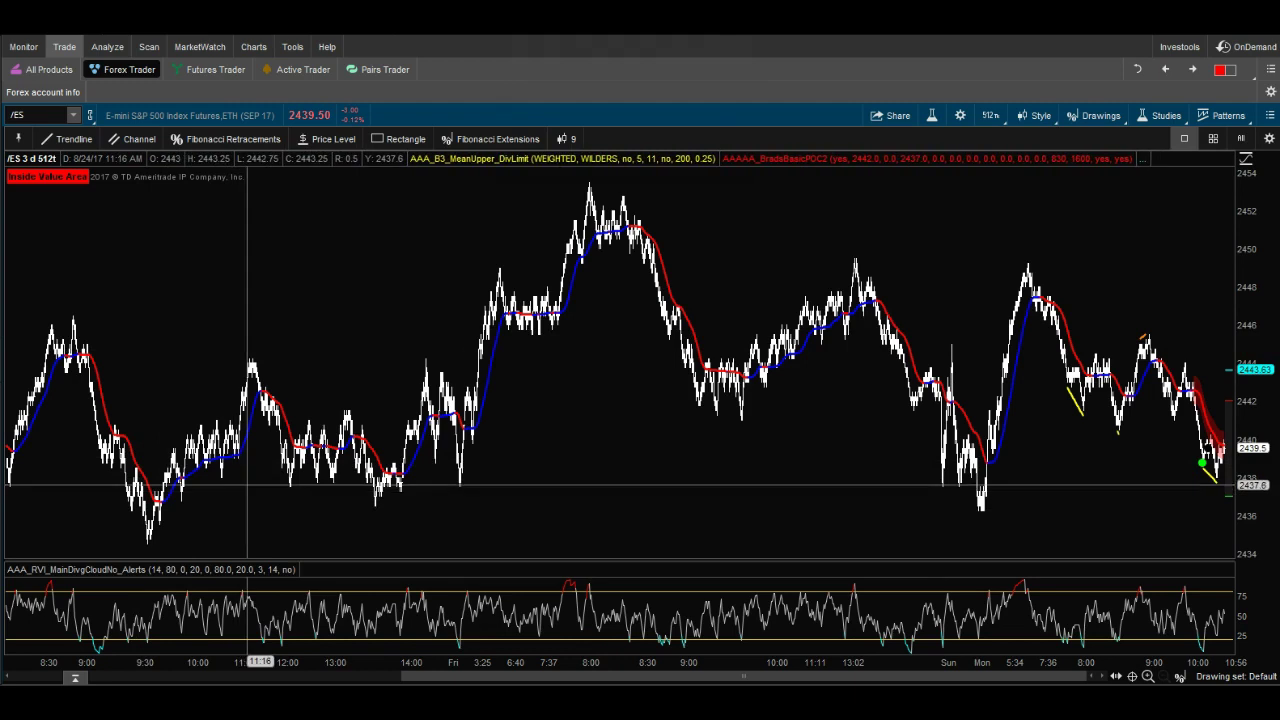
# Zoom the /ES chart into a shorter time range and draw the W's first downward stroke.
pyautogui.moveTo(155, 440); pyautogui.dragTo(505, 438)
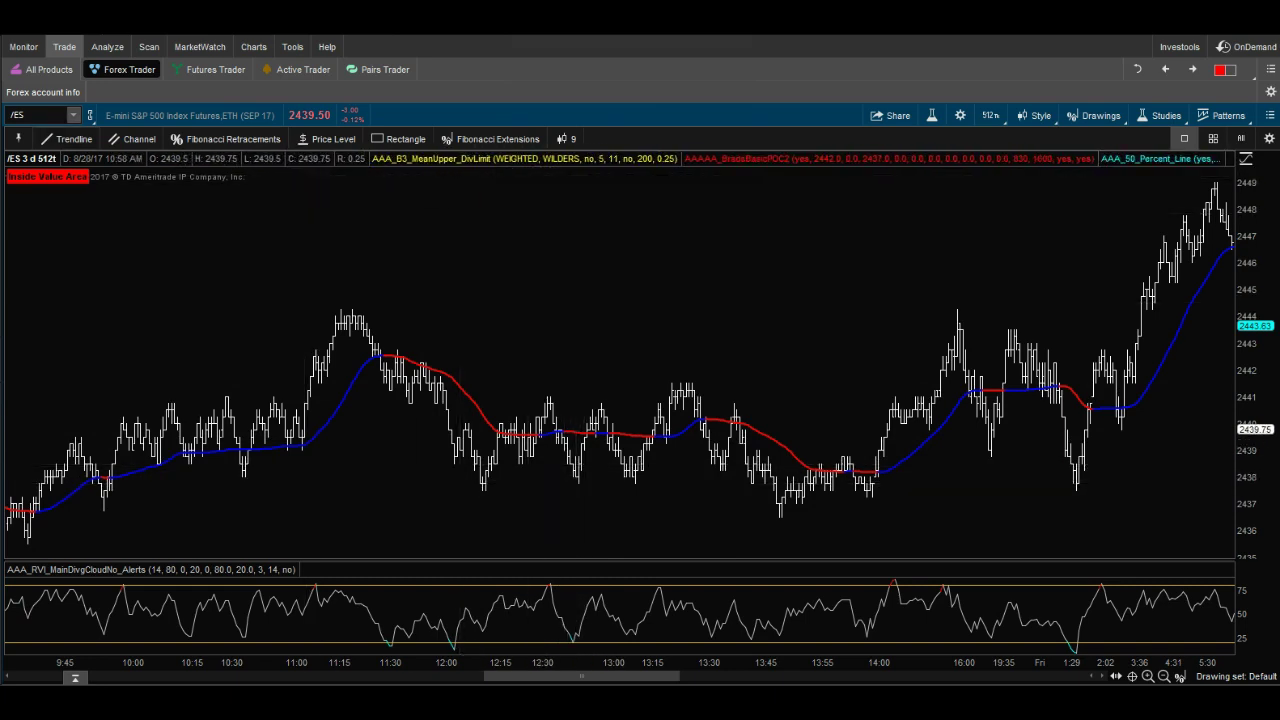
pyautogui.click(68, 139)
pyautogui.click(130, 217)
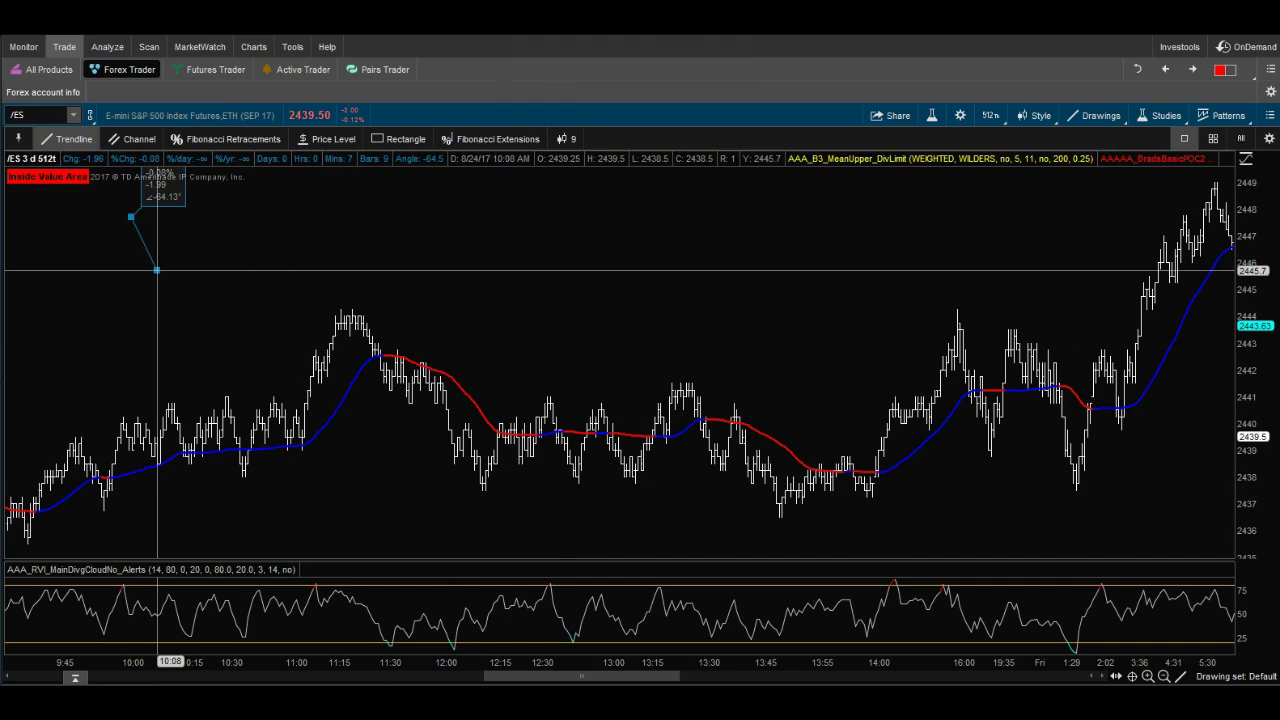
pyautogui.click(157, 265)
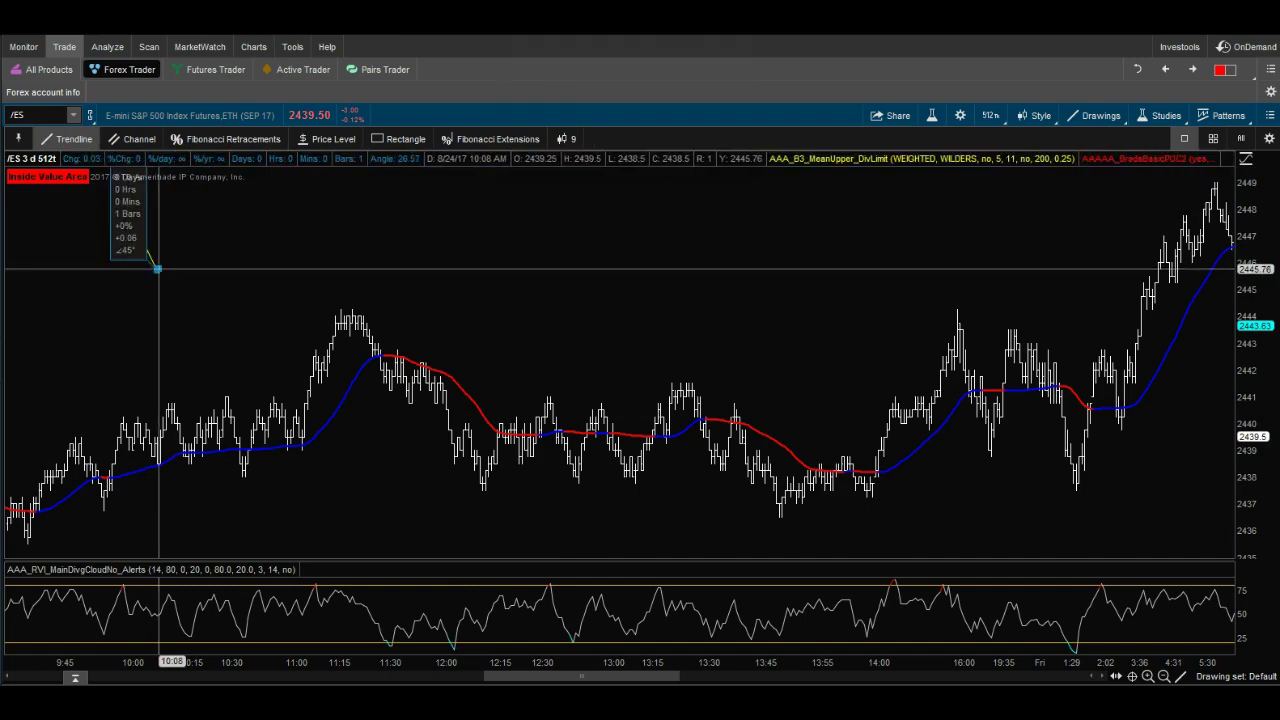
# Complete the W above the prices with three more connected up, down and up trendlines.
pyautogui.click(157, 265)
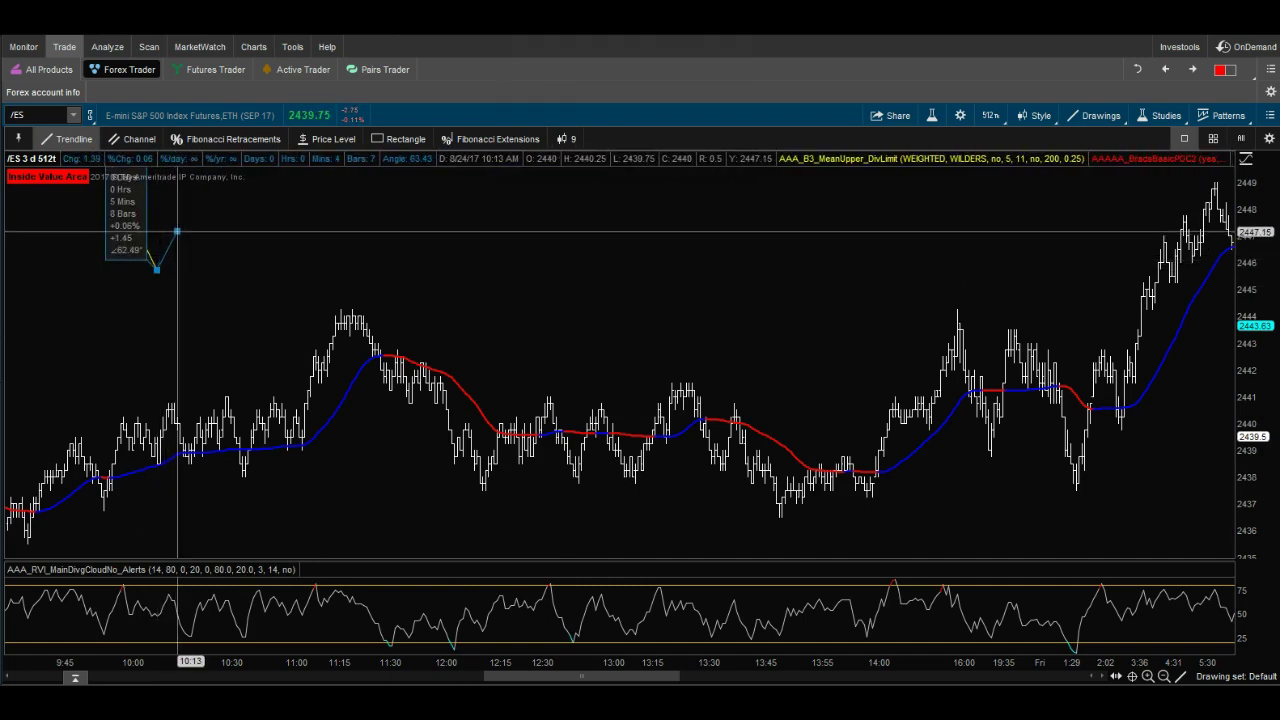
pyautogui.click(178, 232)
pyautogui.click(178, 232)
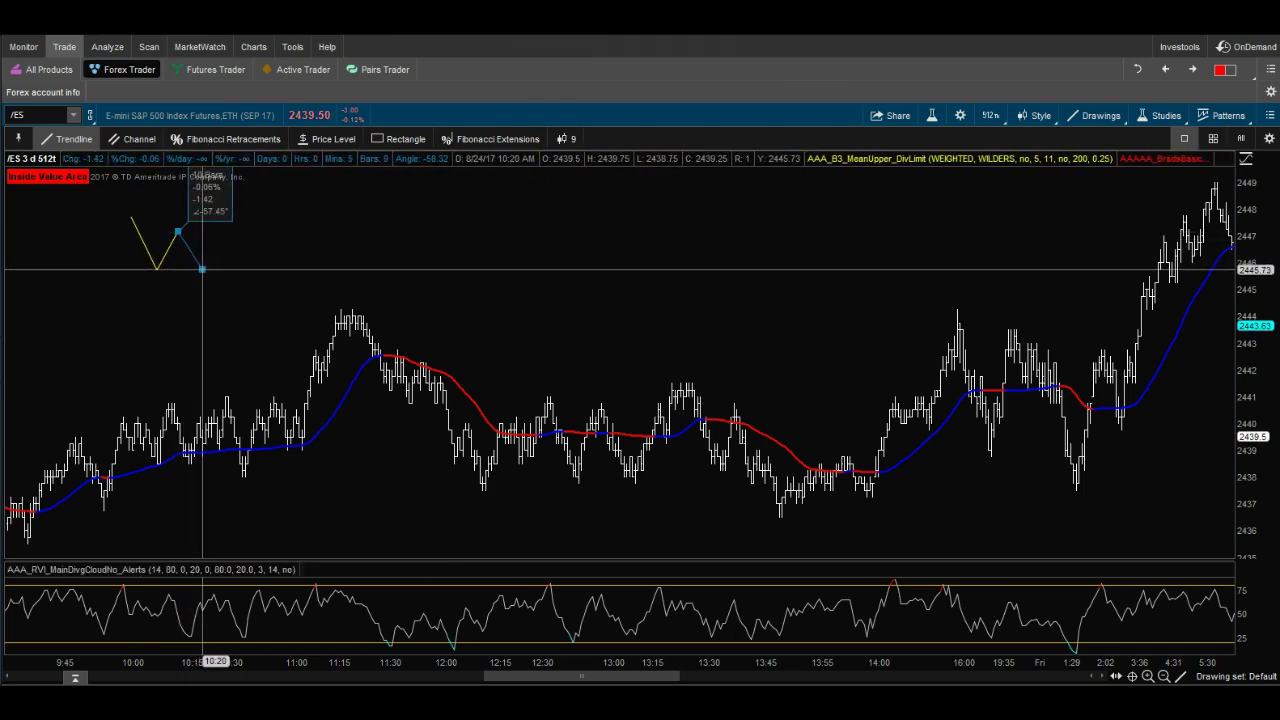
pyautogui.click(202, 267)
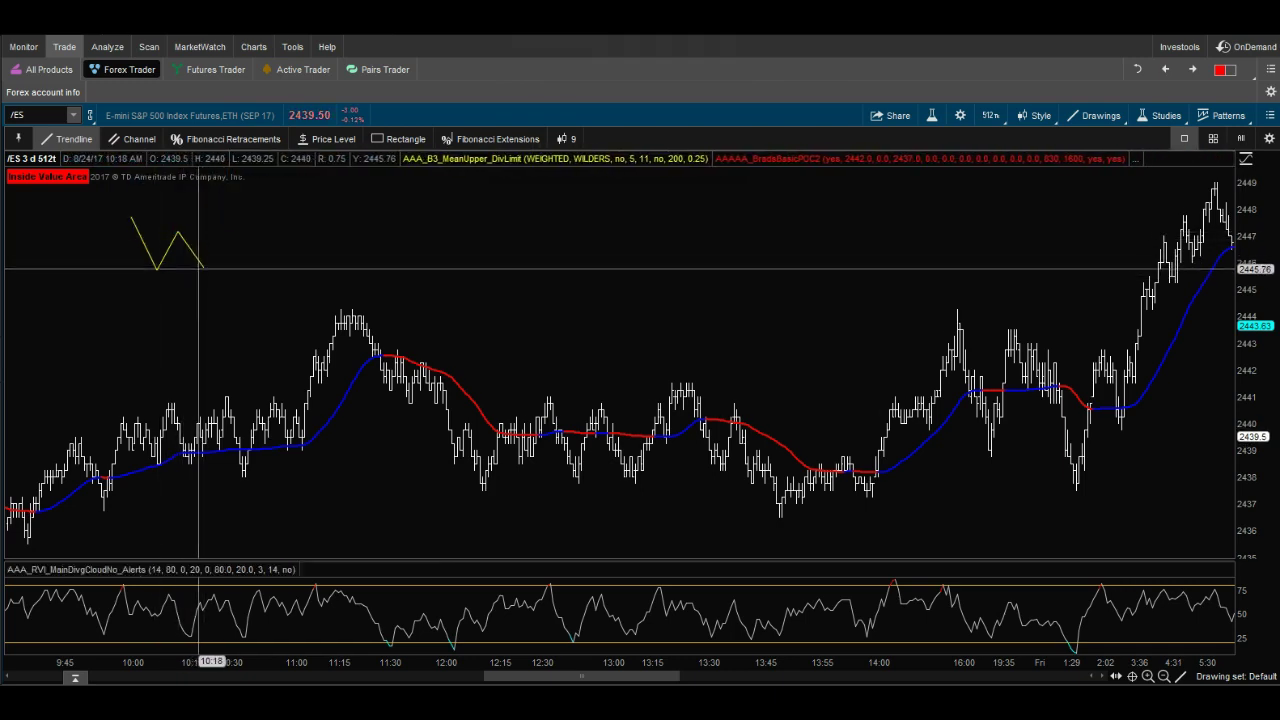
pyautogui.click(205, 267)
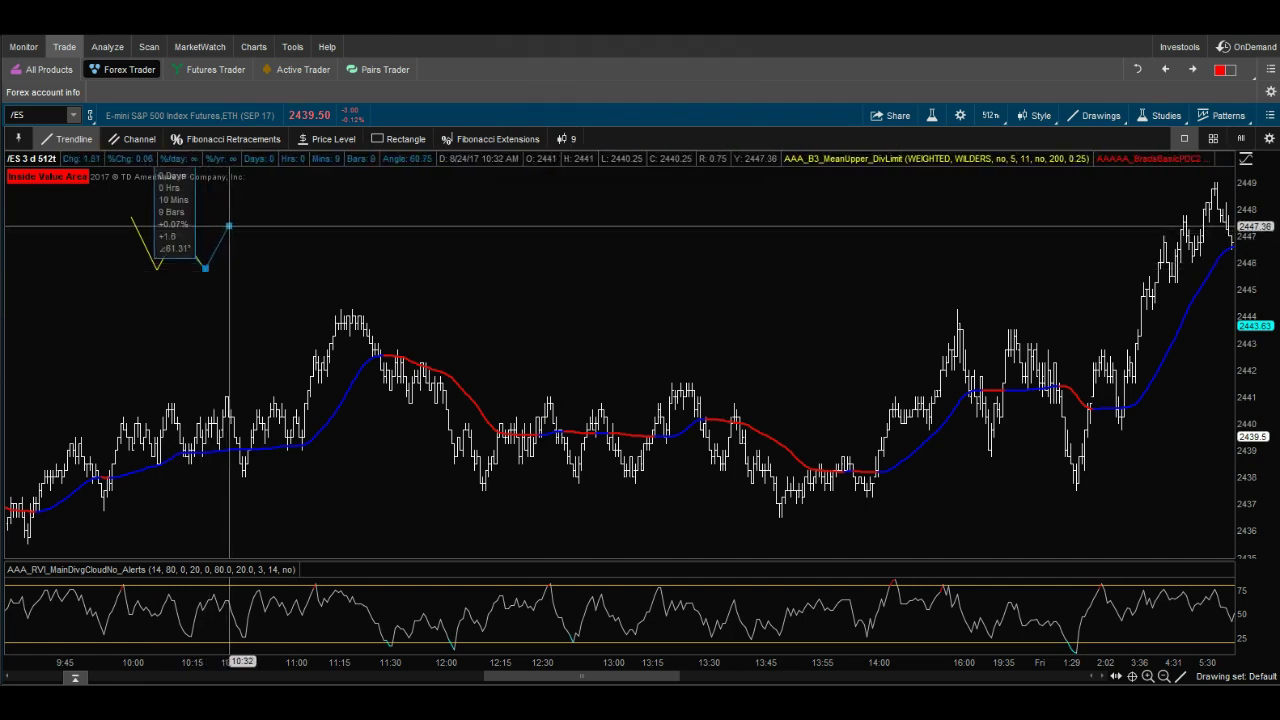
pyautogui.click(237, 215)
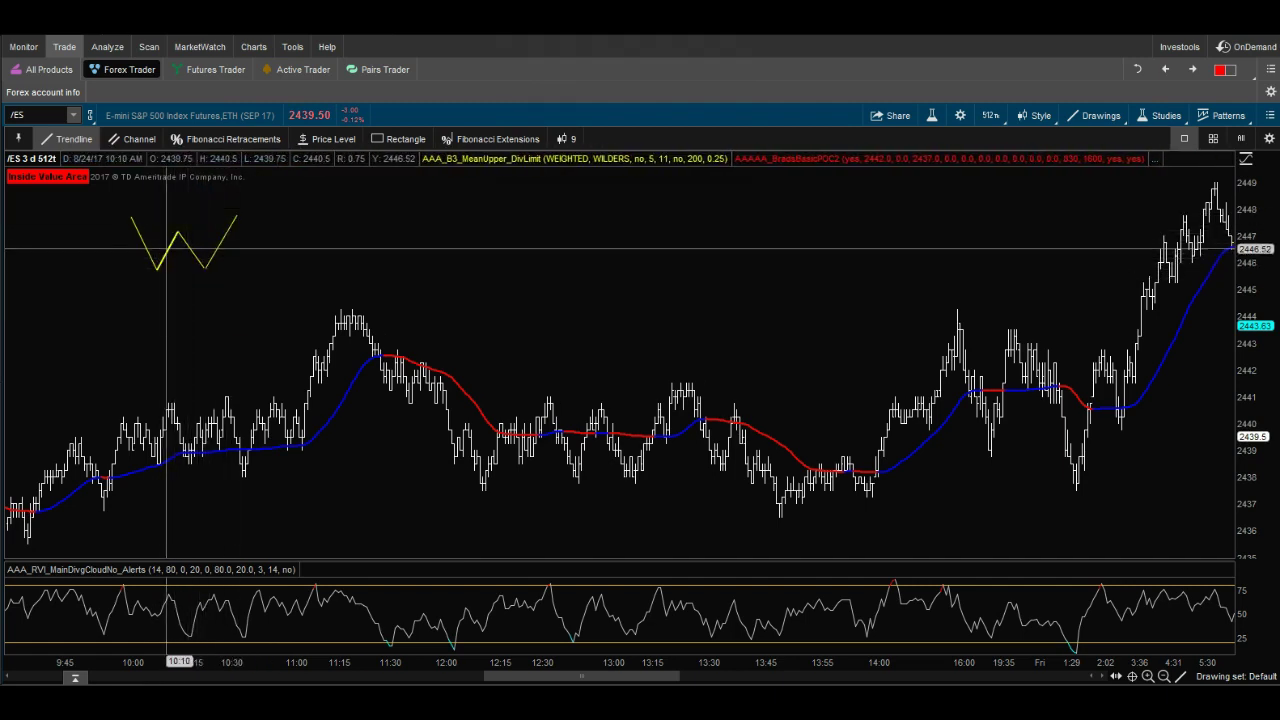
pyautogui.moveTo(167, 248)
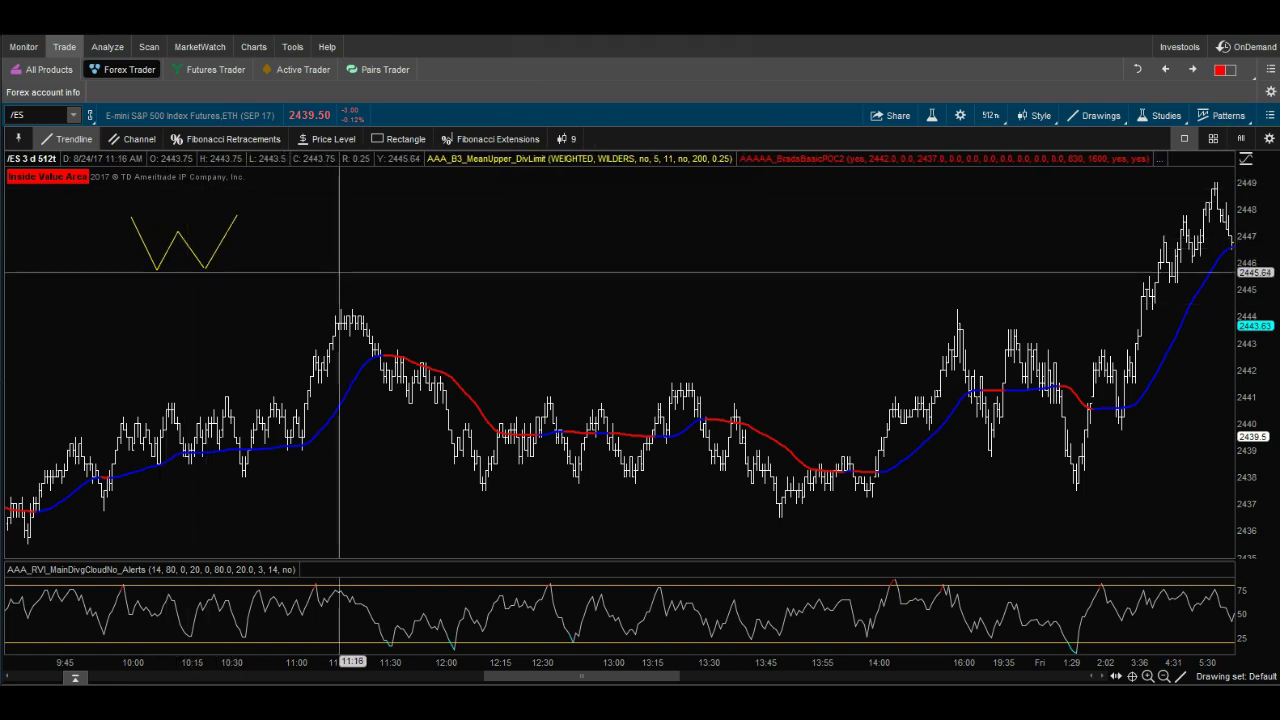
# Draw an M from four connected yellow trendlines just right of the W.
pyautogui.click(328, 253)
pyautogui.click(371, 211)
pyautogui.click(371, 211)
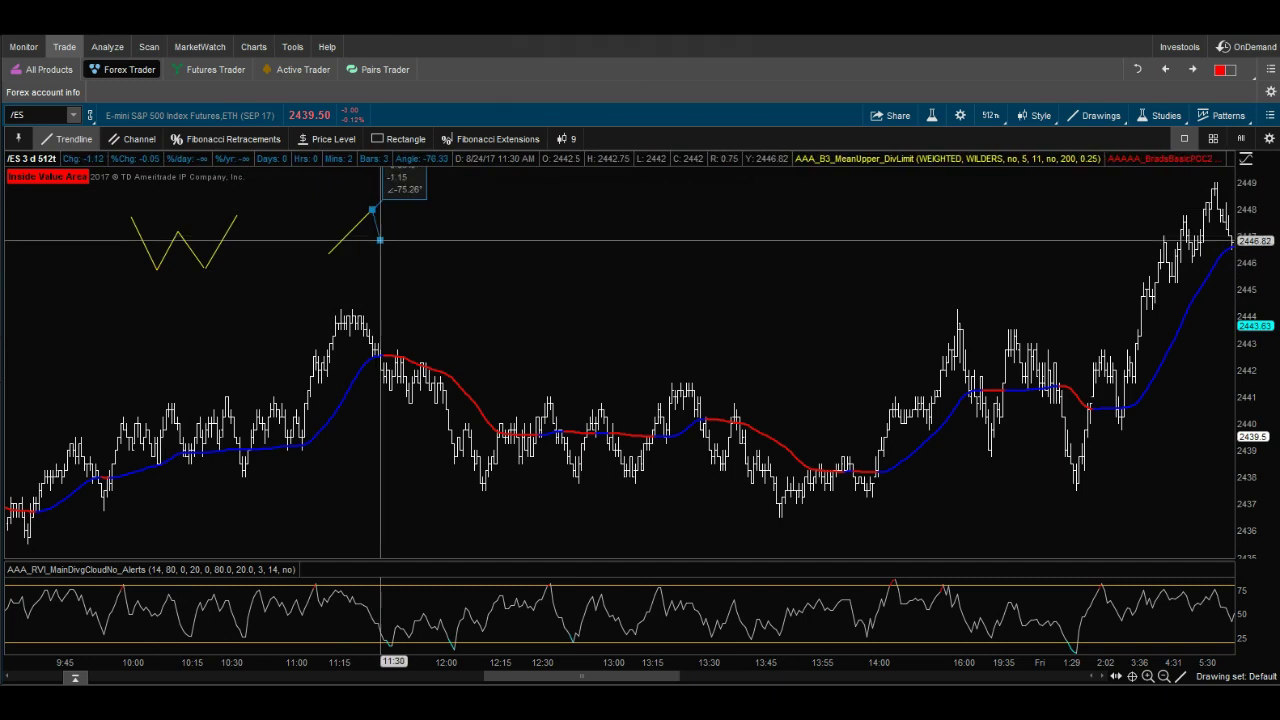
pyautogui.click(380, 243)
pyautogui.click(381, 243)
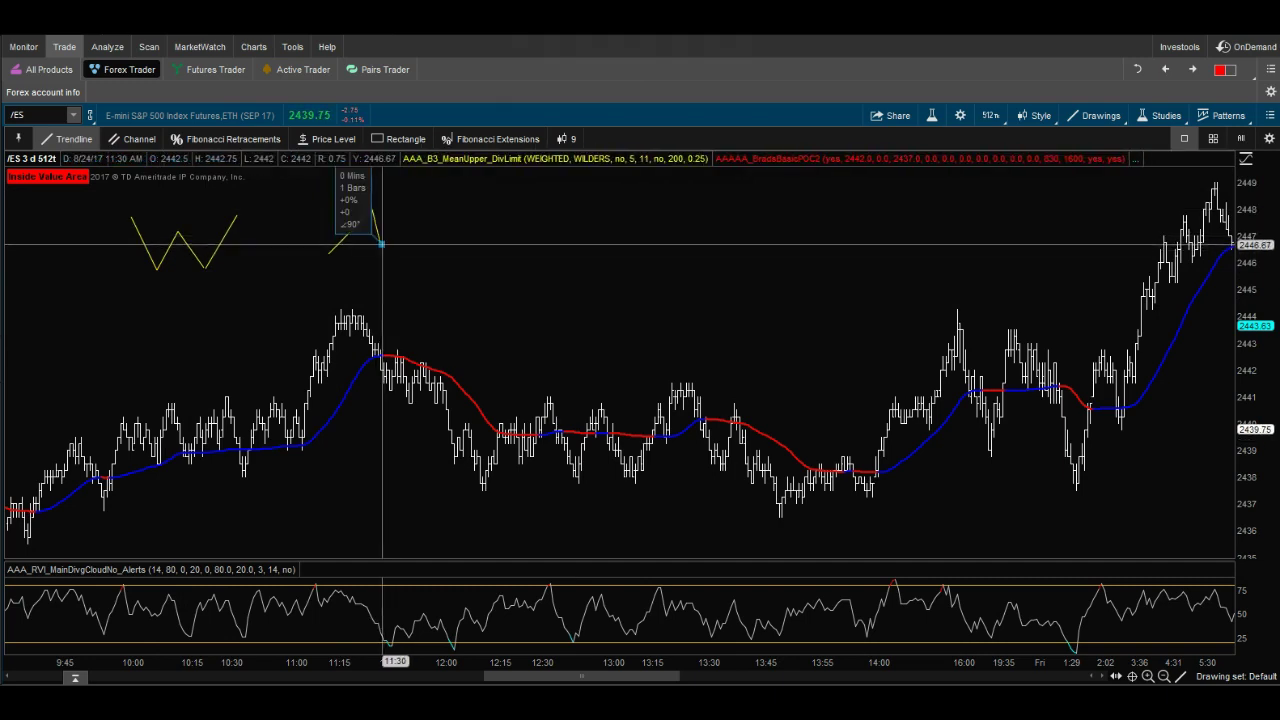
pyautogui.click(424, 211)
pyautogui.click(444, 270)
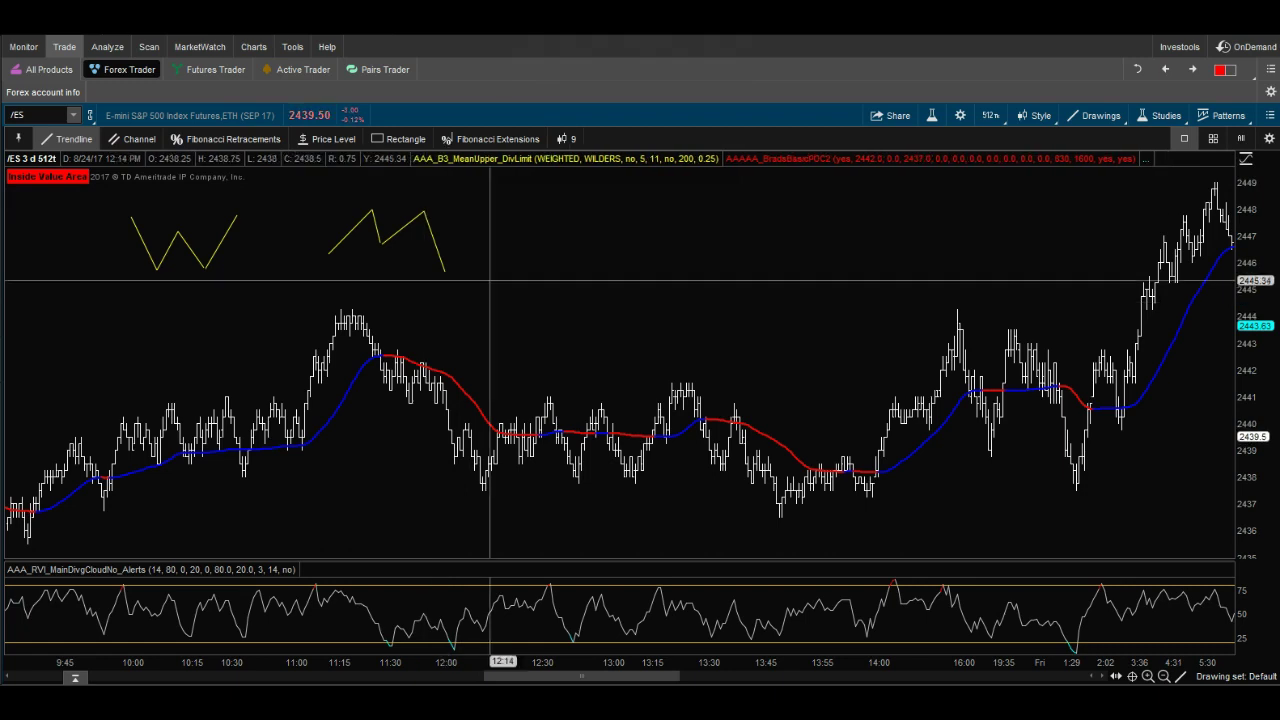
# Discard a misplaced trendline, then trace the rise from the 12:40 swing low to the swing high.
pyautogui.click(548, 399)
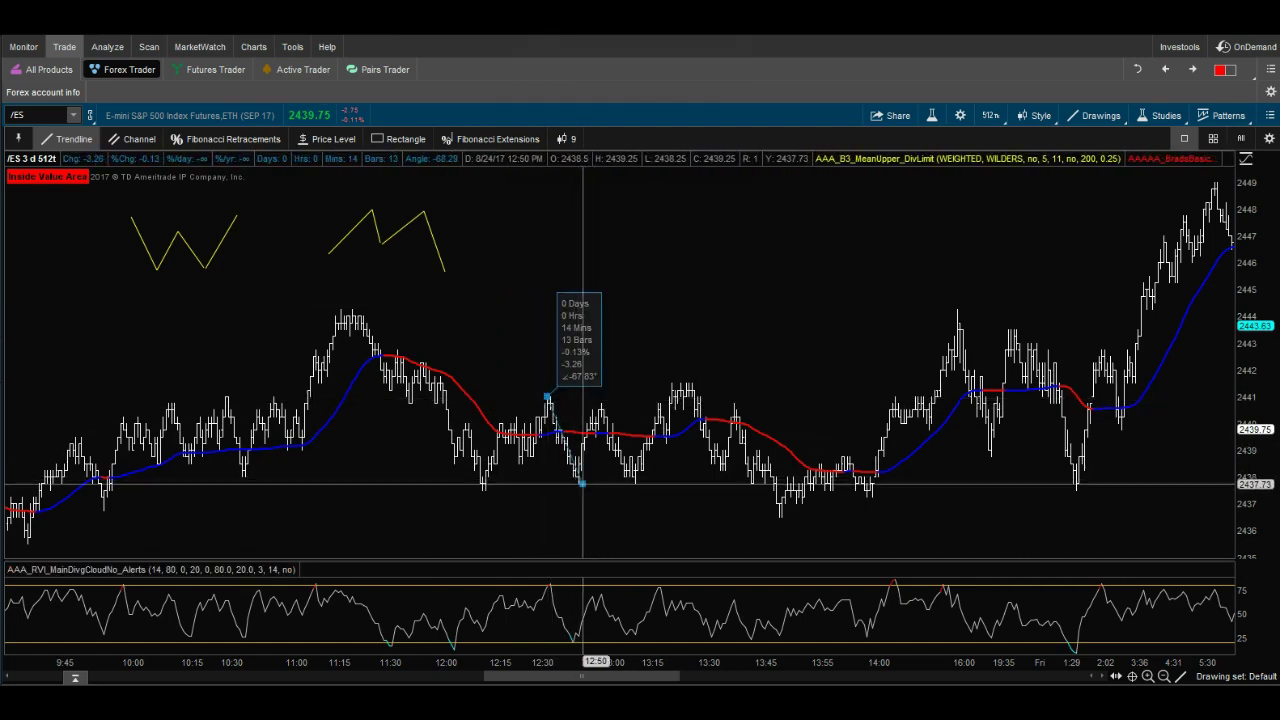
pyautogui.press('Escape')
pyautogui.click(579, 482)
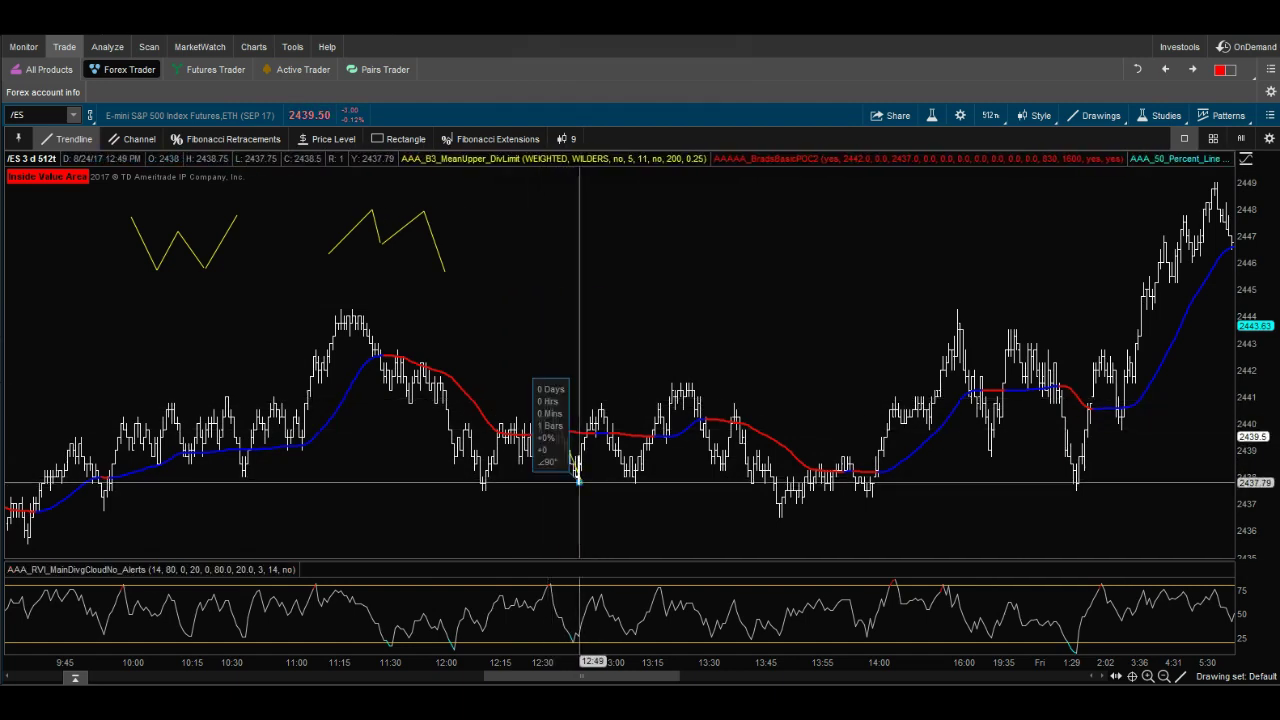
pyautogui.click(600, 409)
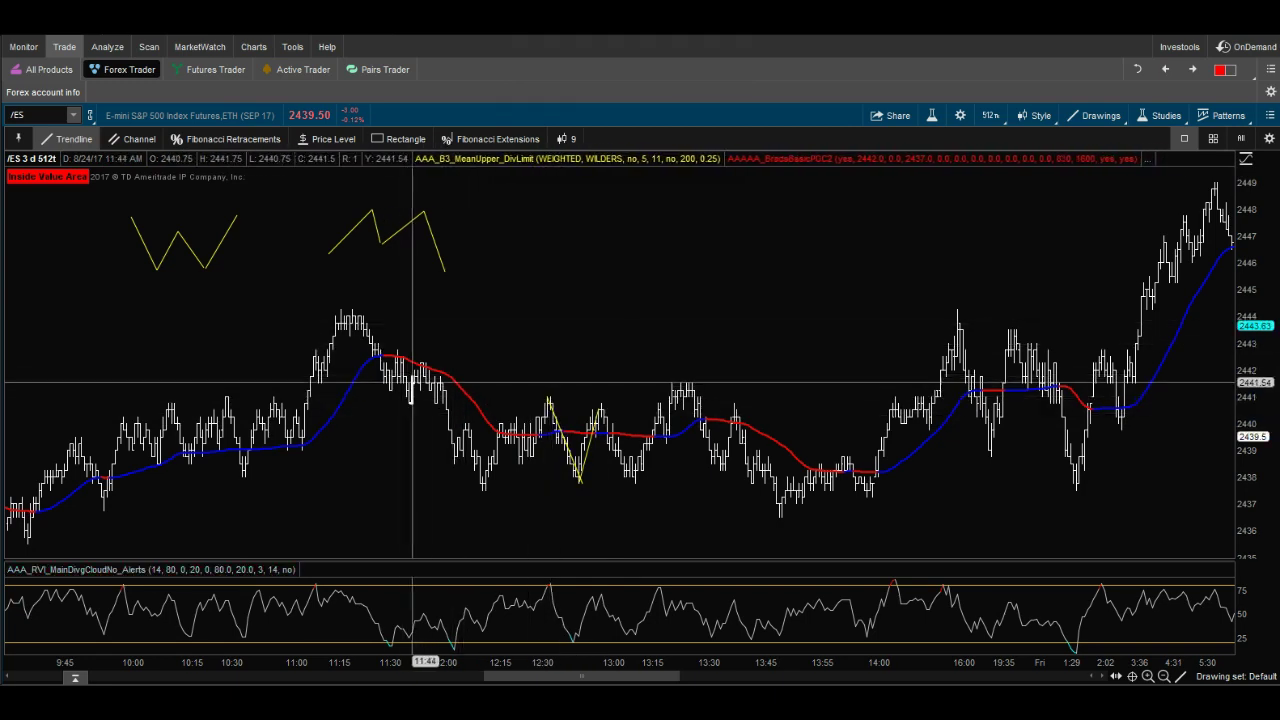
# Continue the zigzag down to the 13:10 low and back up to the 13:20 high.
pyautogui.click(600, 408)
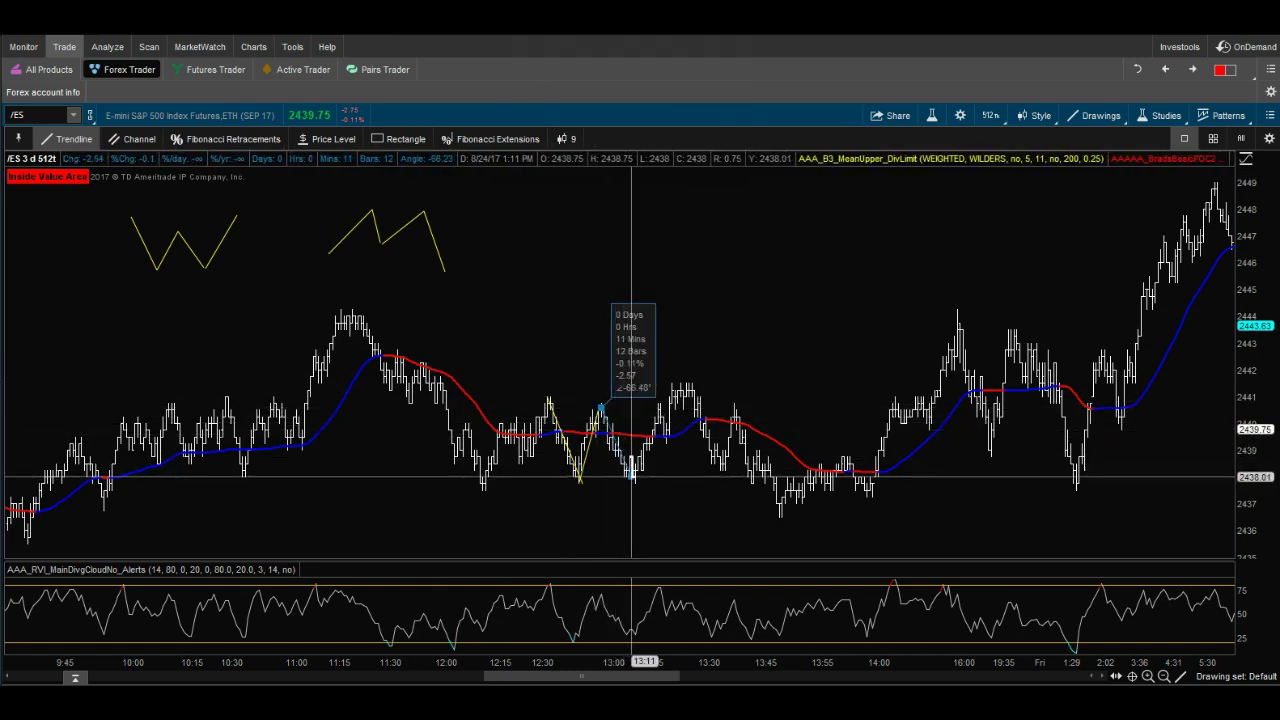
pyautogui.click(634, 478)
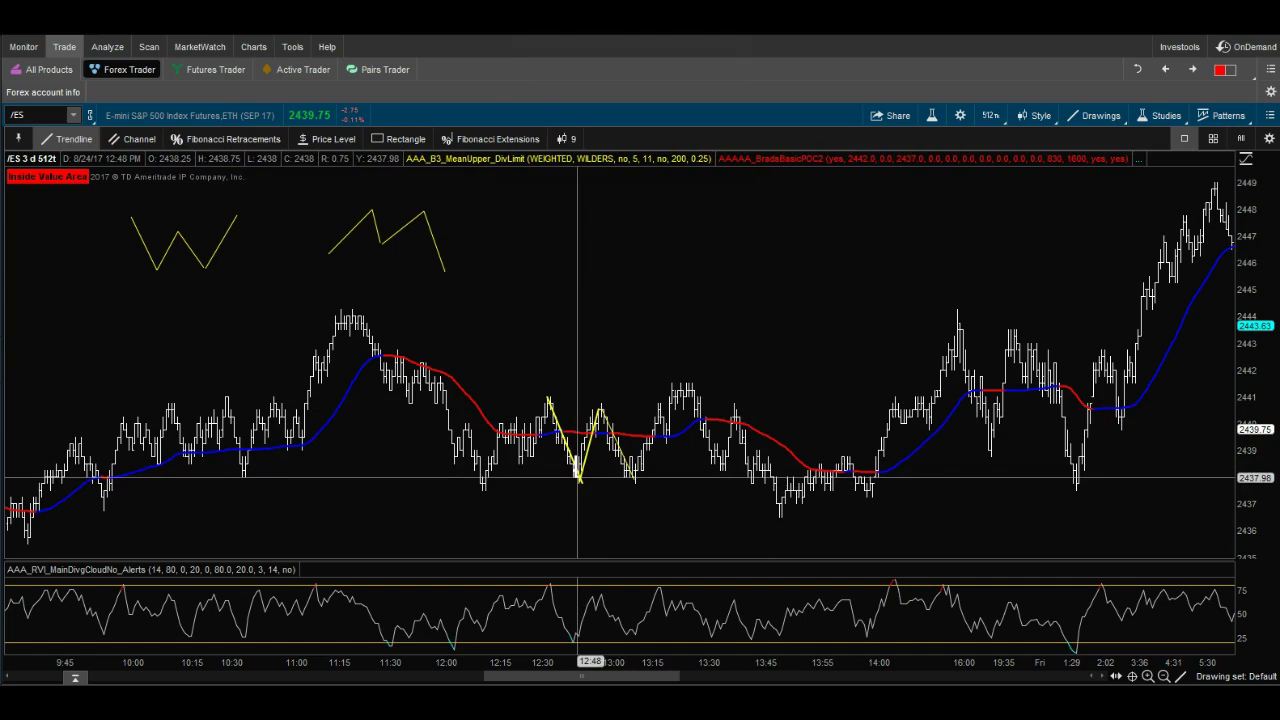
pyautogui.click(634, 478)
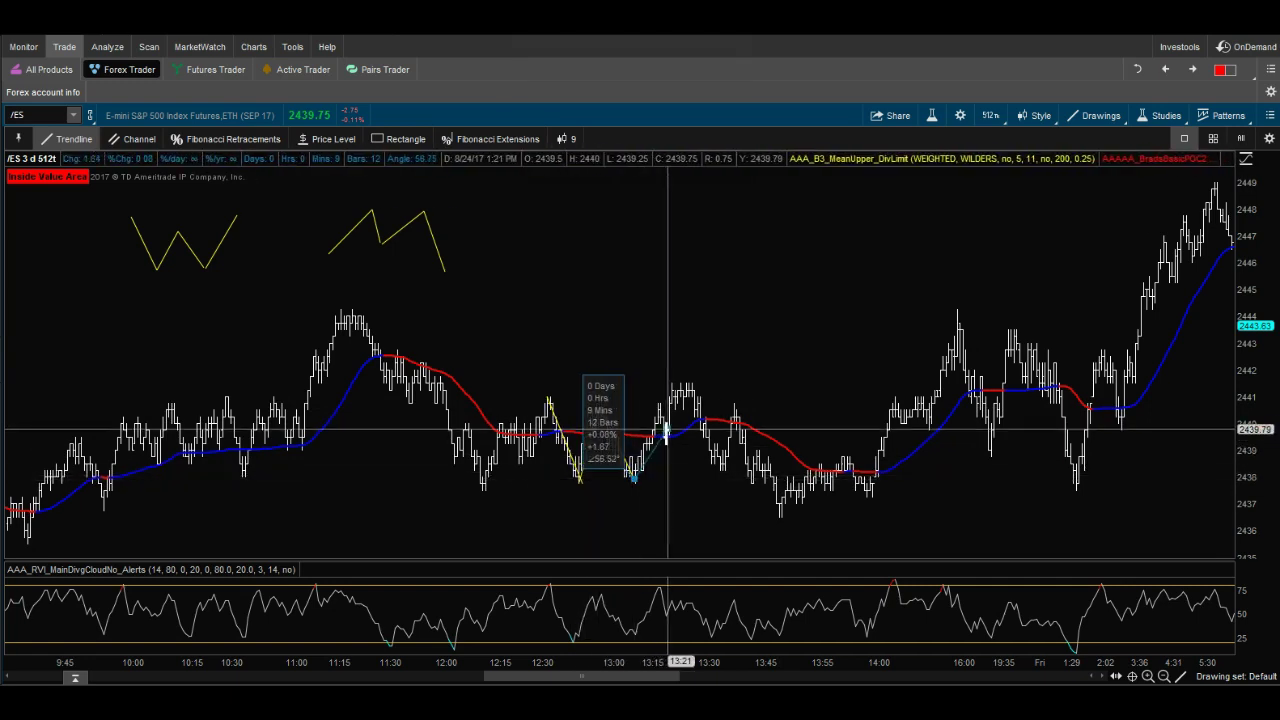
pyautogui.click(684, 385)
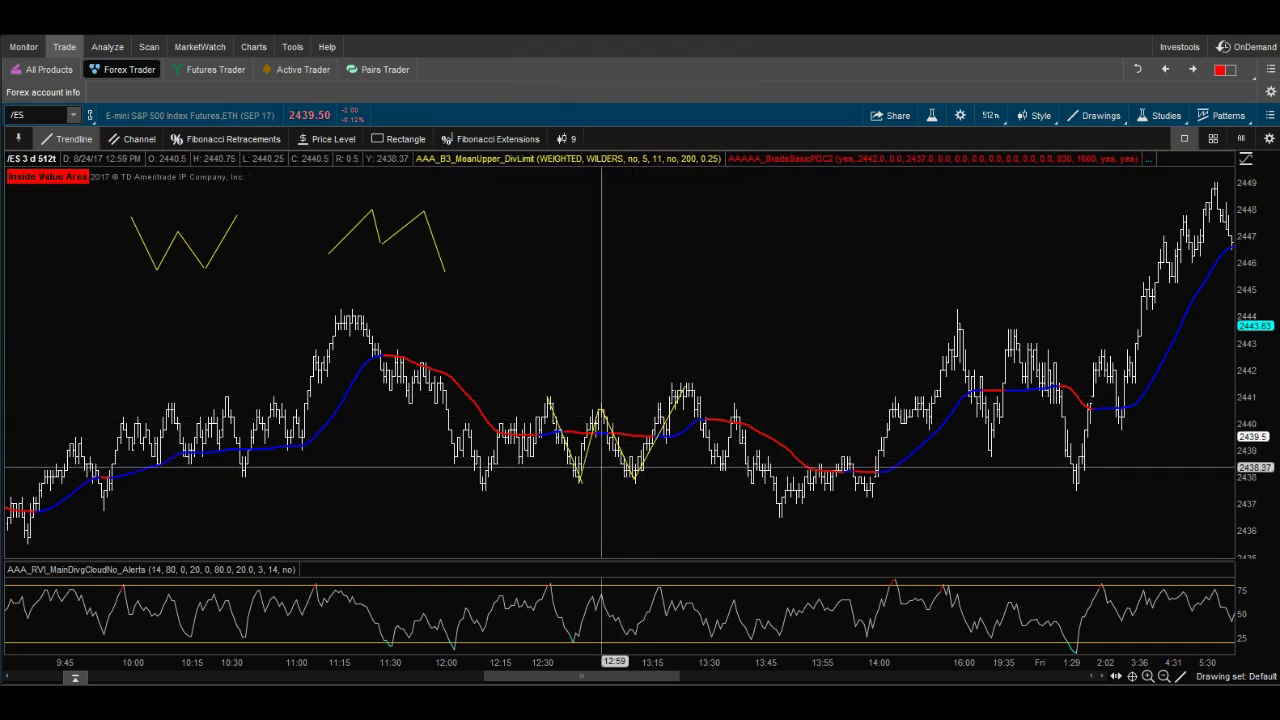
pyautogui.moveTo(628, 468)
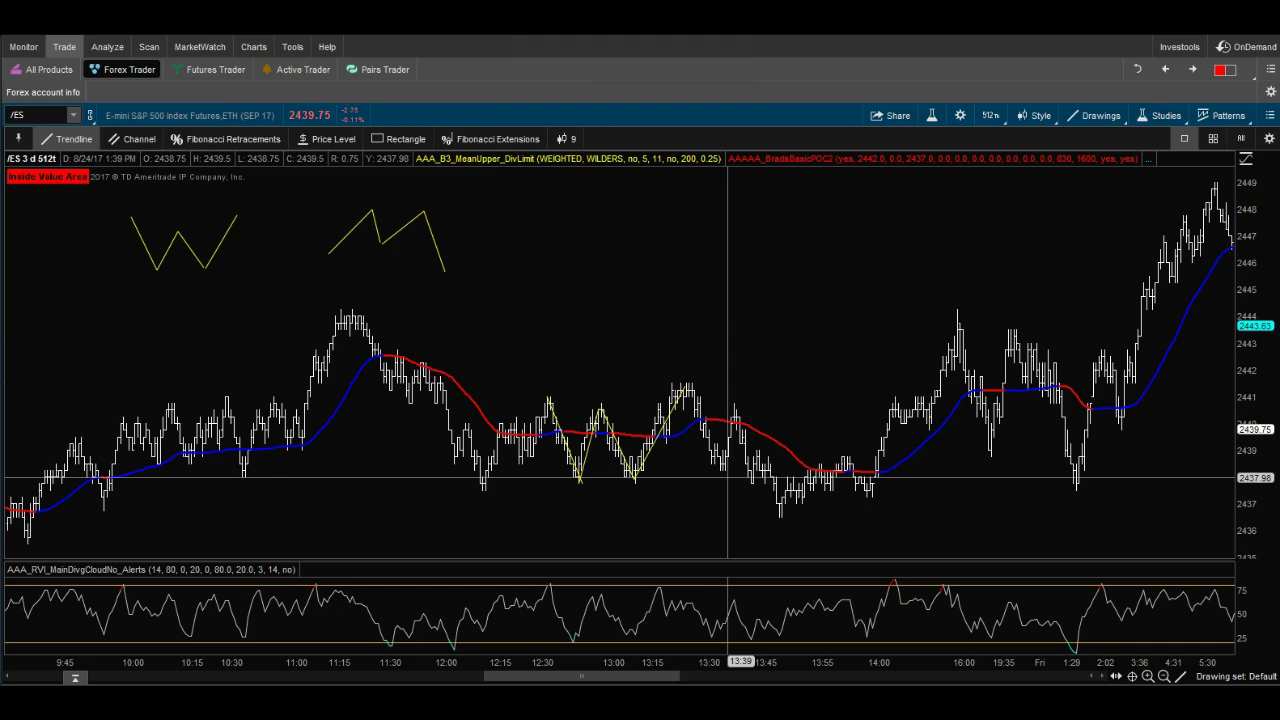
pyautogui.rightClick(732, 290)
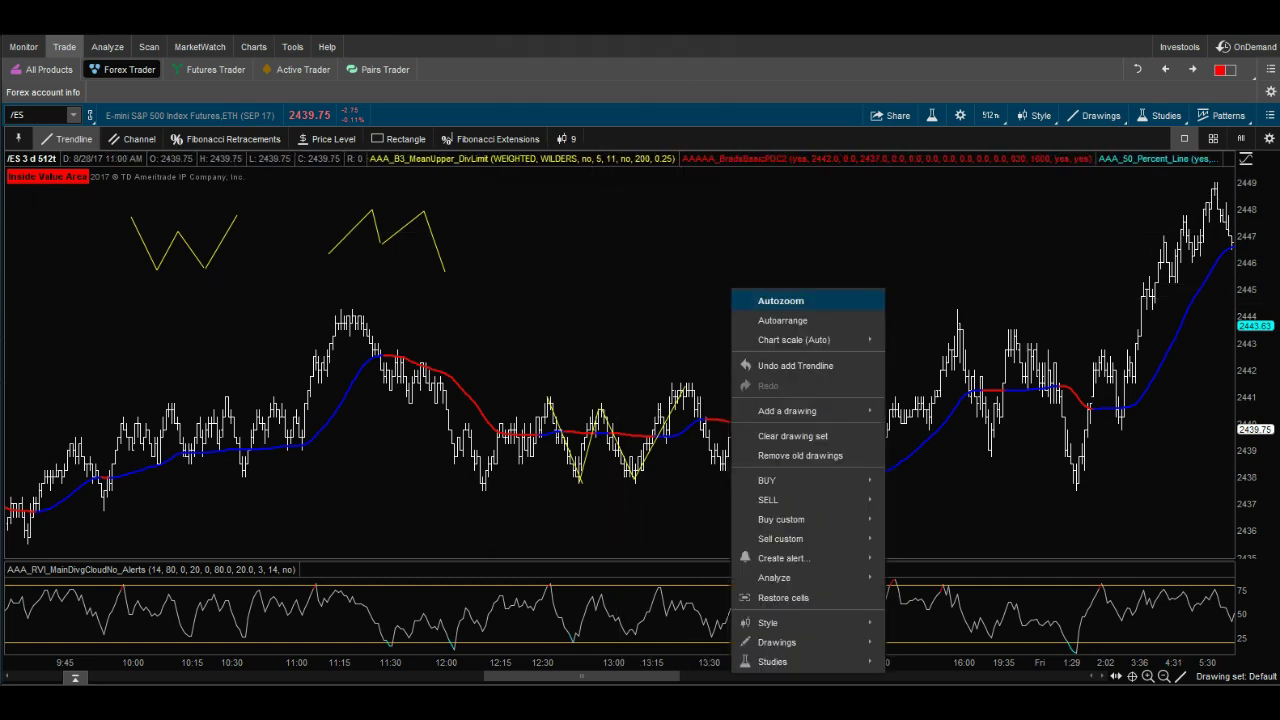
# Autozoom the chart, then box-zoom into the Sunday-to-Monday bars.
pyautogui.click(780, 300)
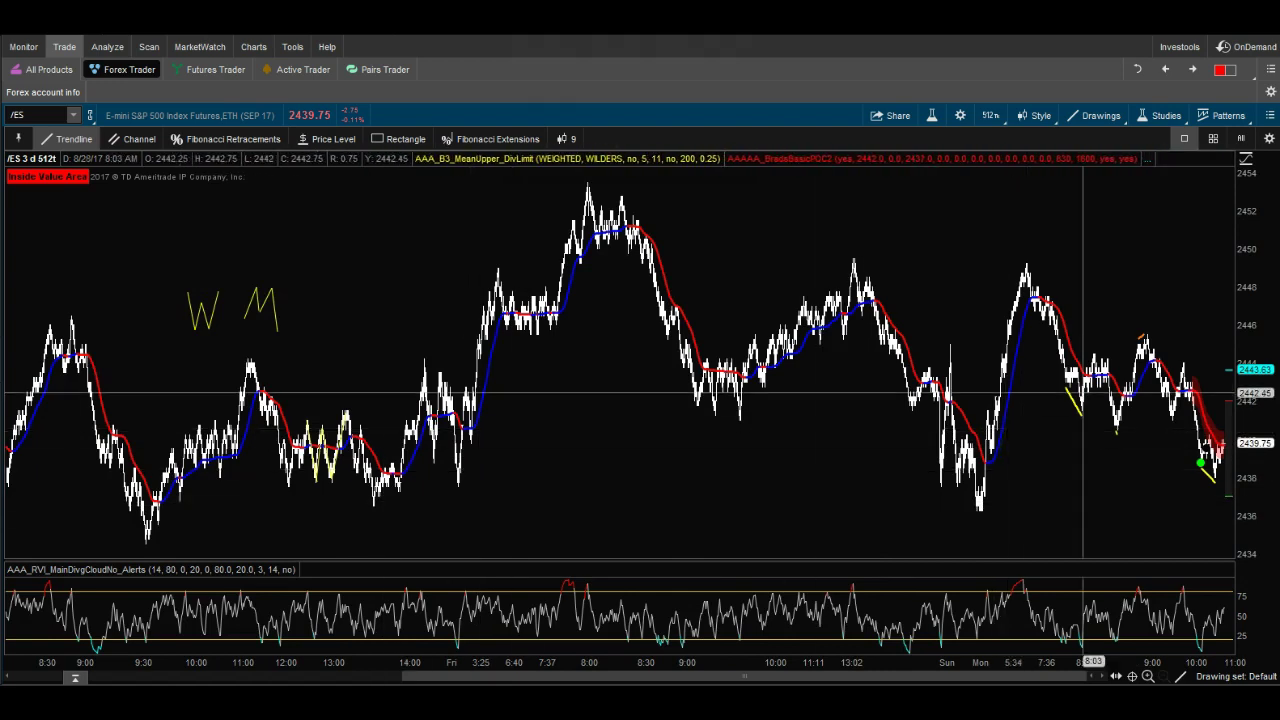
pyautogui.moveTo(930, 447); pyautogui.dragTo(1040, 447)
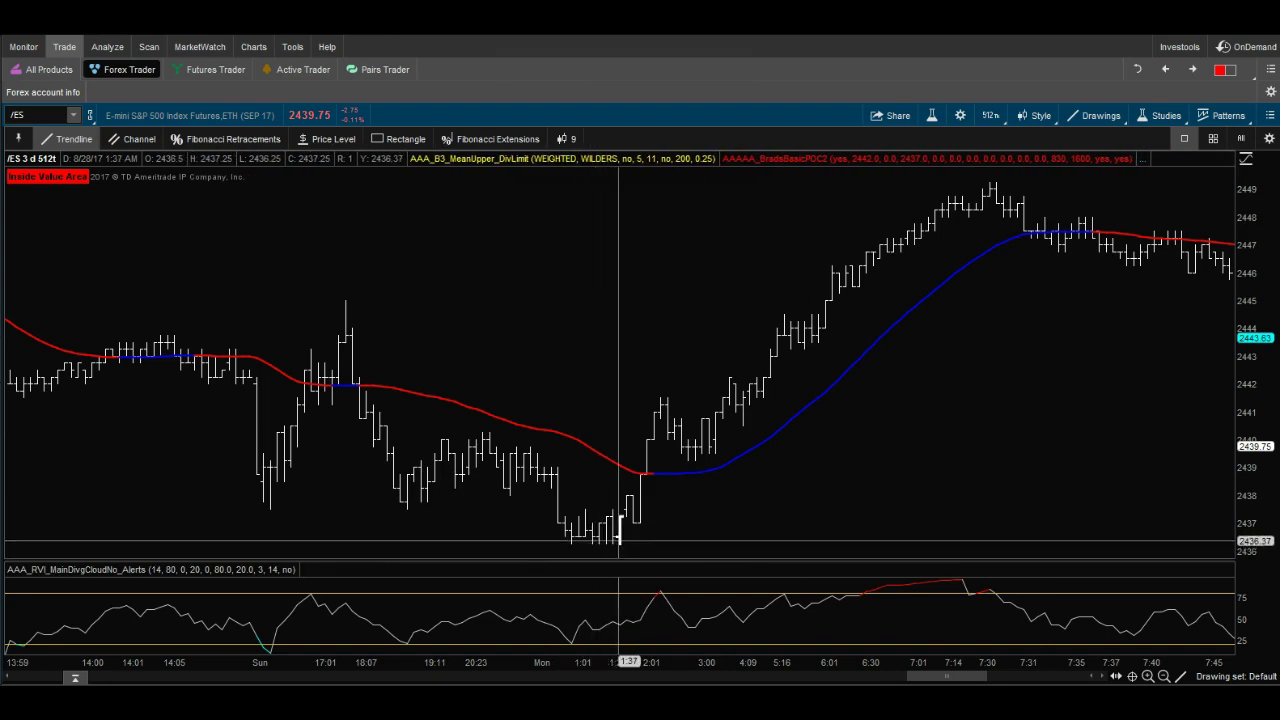
# Trace the W bottom at Monday's 1 AM low near 2436 with connected trendlines.
pyautogui.click(553, 487)
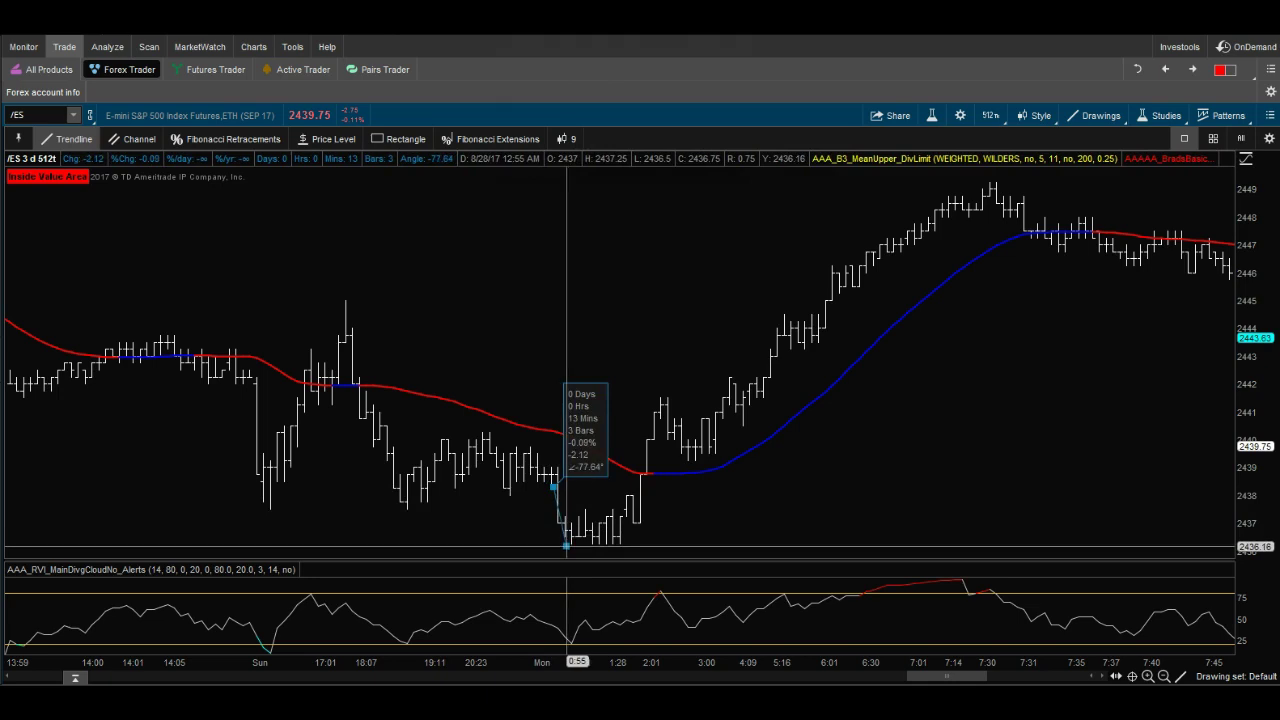
pyautogui.click(566, 545)
pyautogui.click(571, 543)
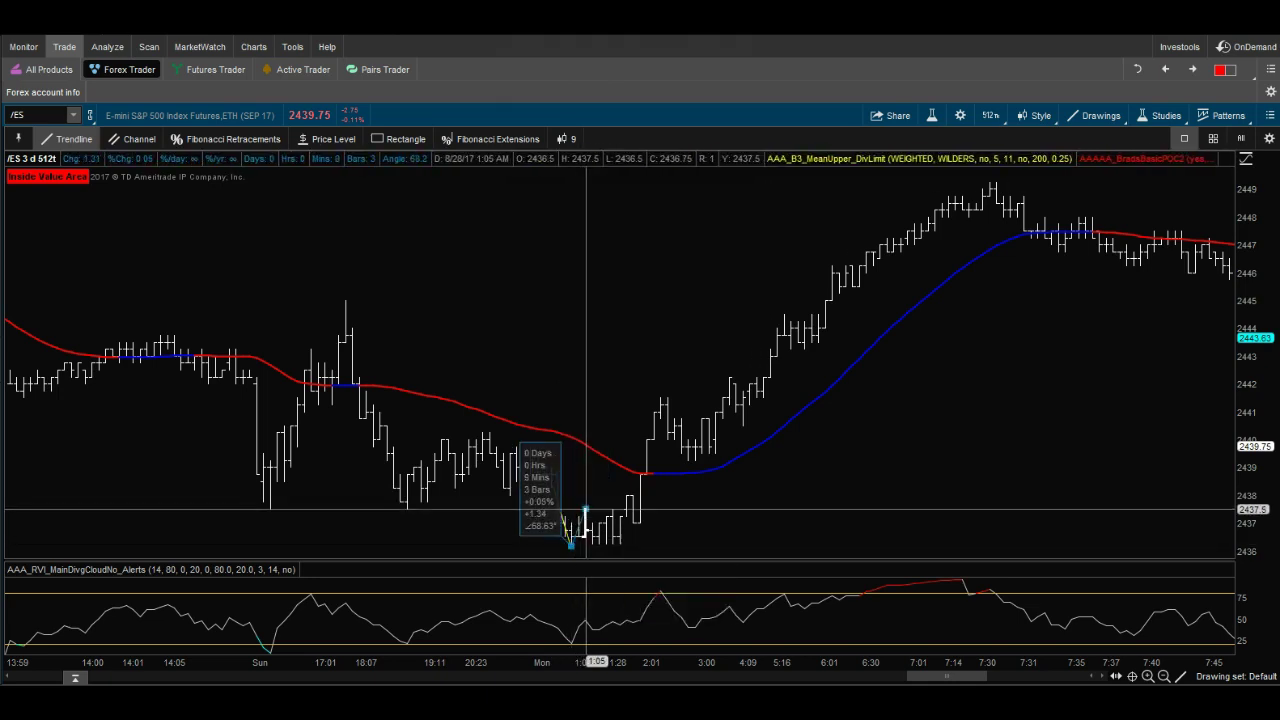
pyautogui.click(585, 512)
pyautogui.click(585, 512)
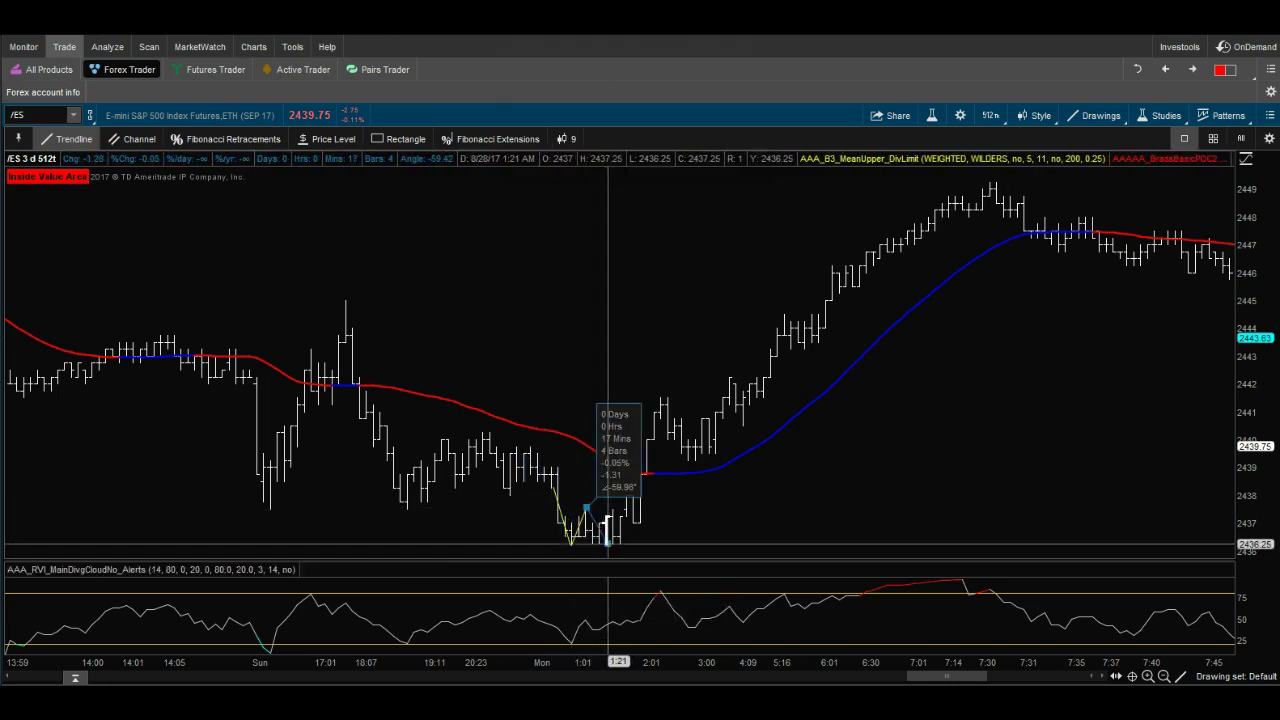
pyautogui.click(605, 543)
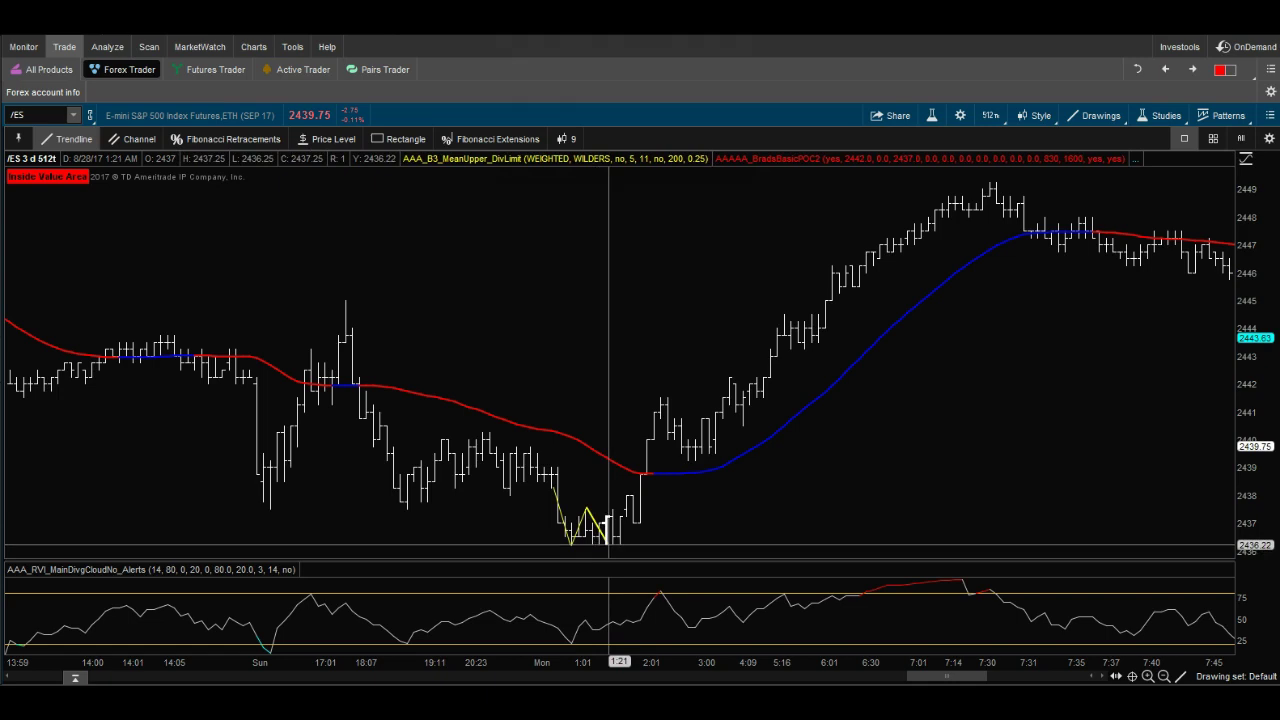
# Draw a rising trendline from the W's low up past 2440 near the 2:01 bars.
pyautogui.click(612, 543)
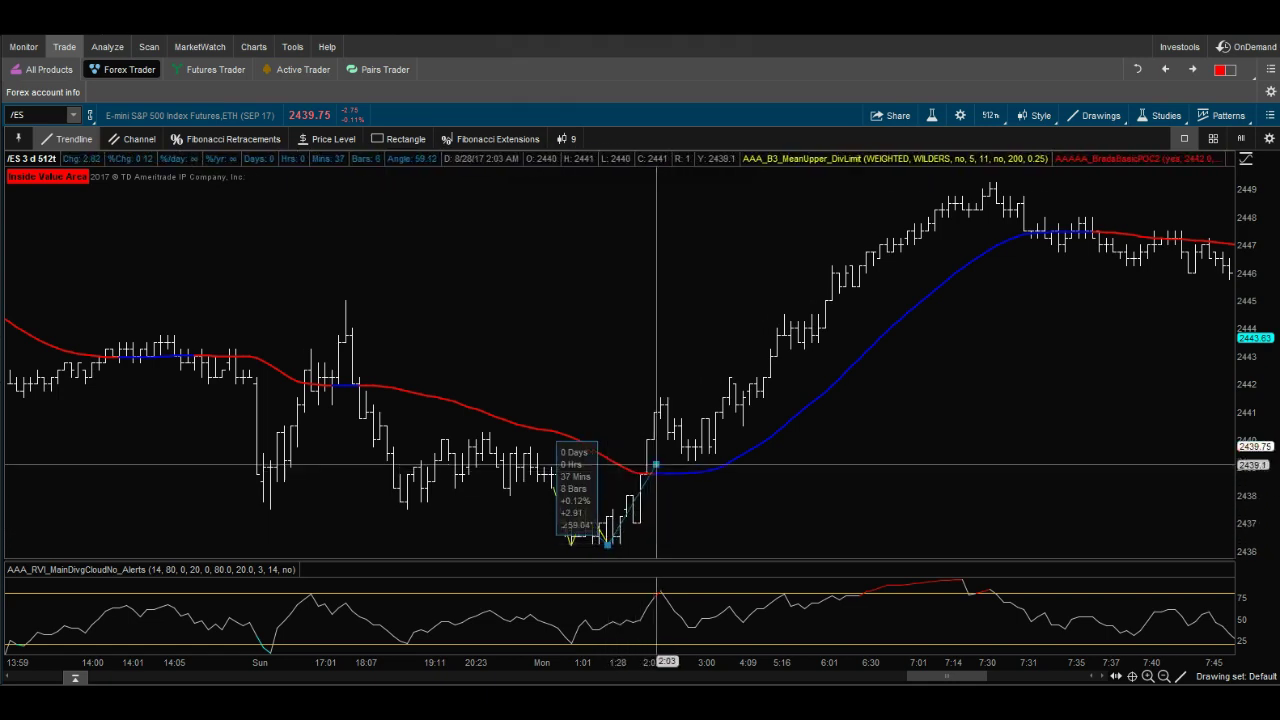
pyautogui.click(687, 397)
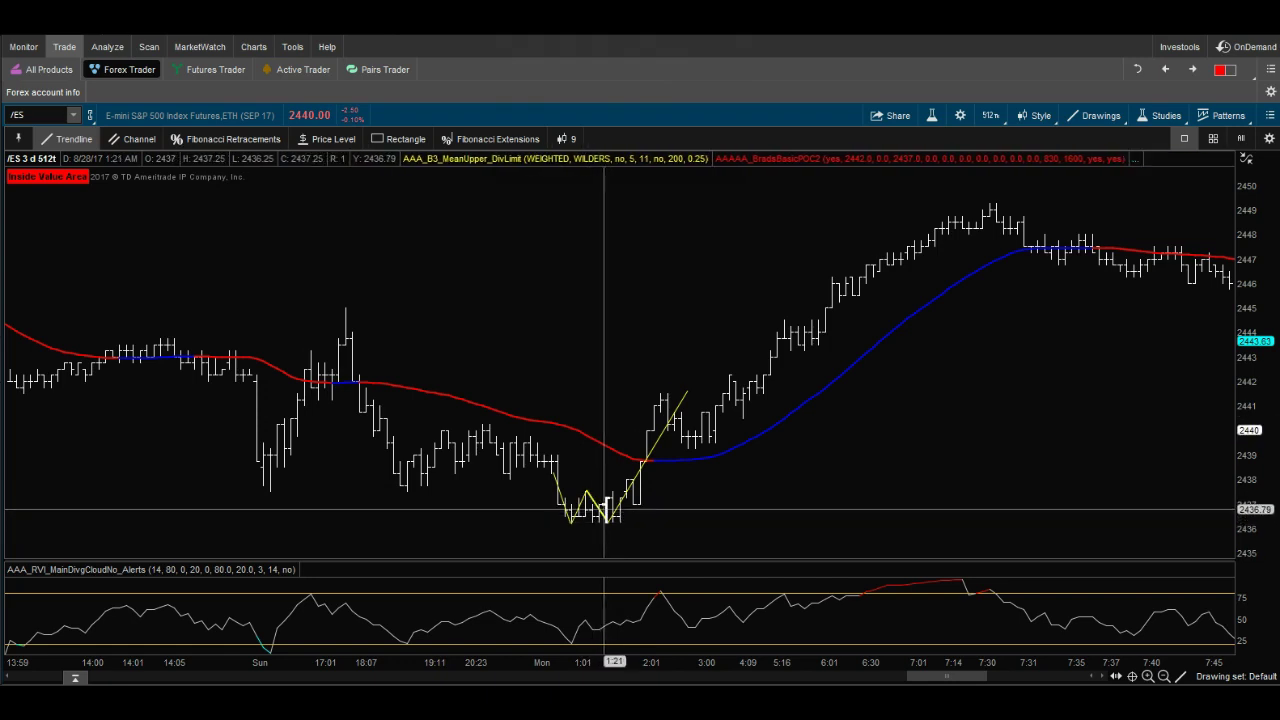
pyautogui.moveTo(600, 514)
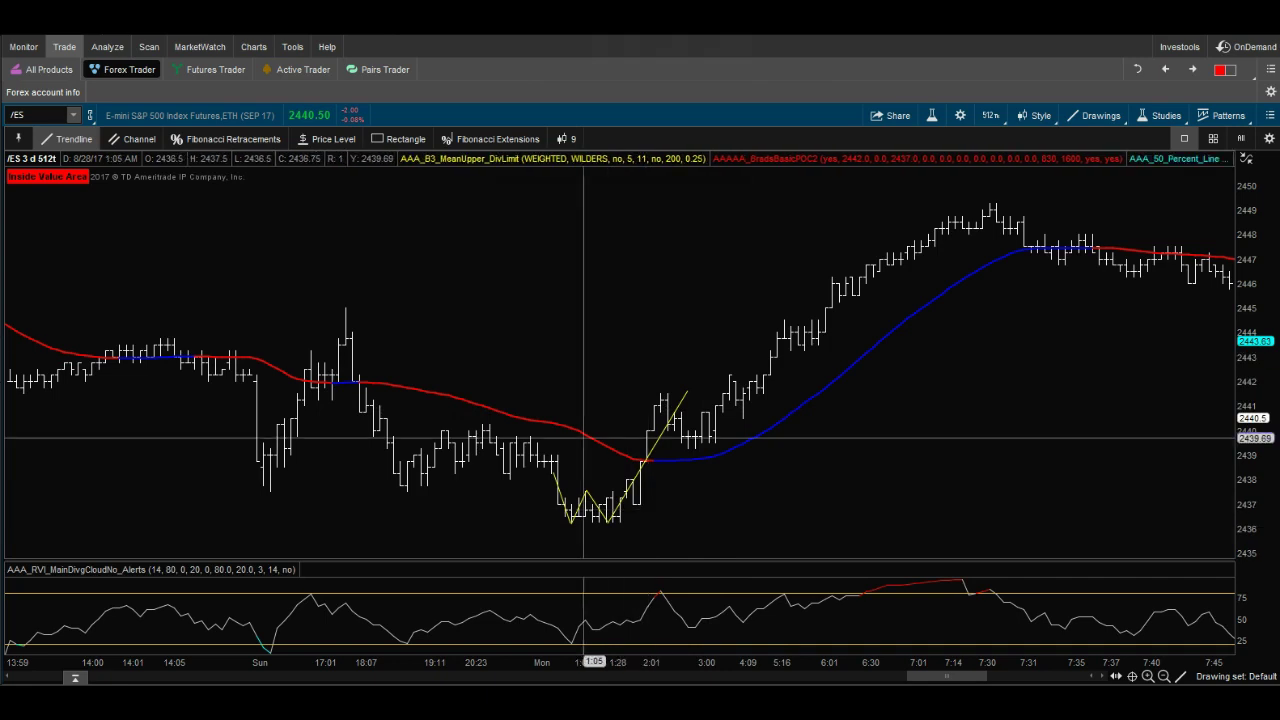
# Remove the long rising trendline past 2440 using Remove drawing.
pyautogui.rightClick(655, 440)
pyautogui.click(717, 433)
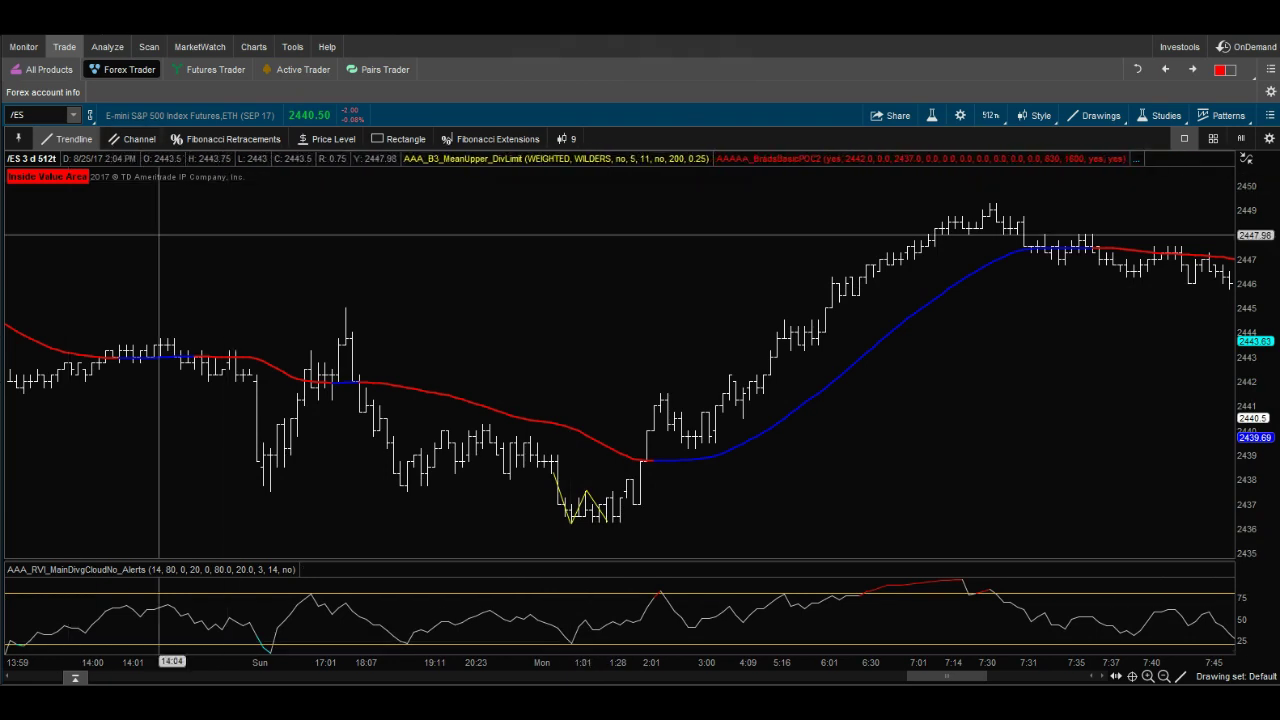
# Add a rising trendline on the RVI lows and a flat support line under the W's lows to 2:05.
pyautogui.click(572, 643)
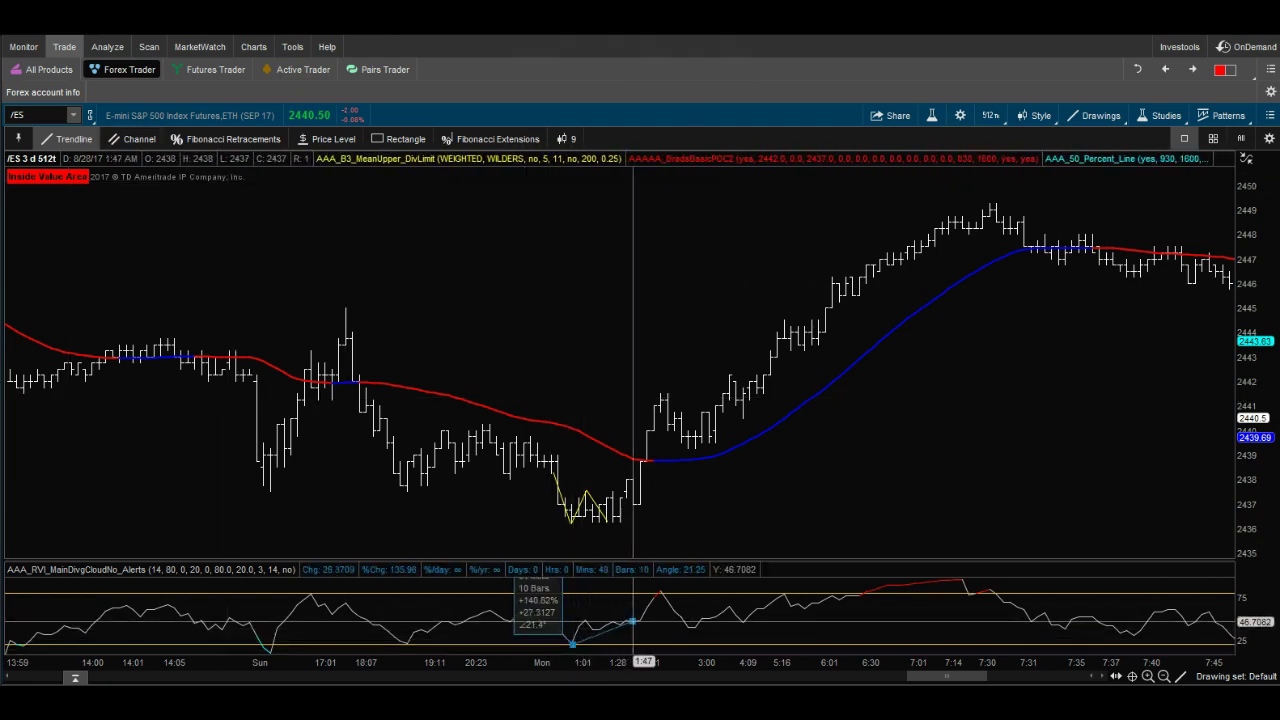
pyautogui.click(556, 521)
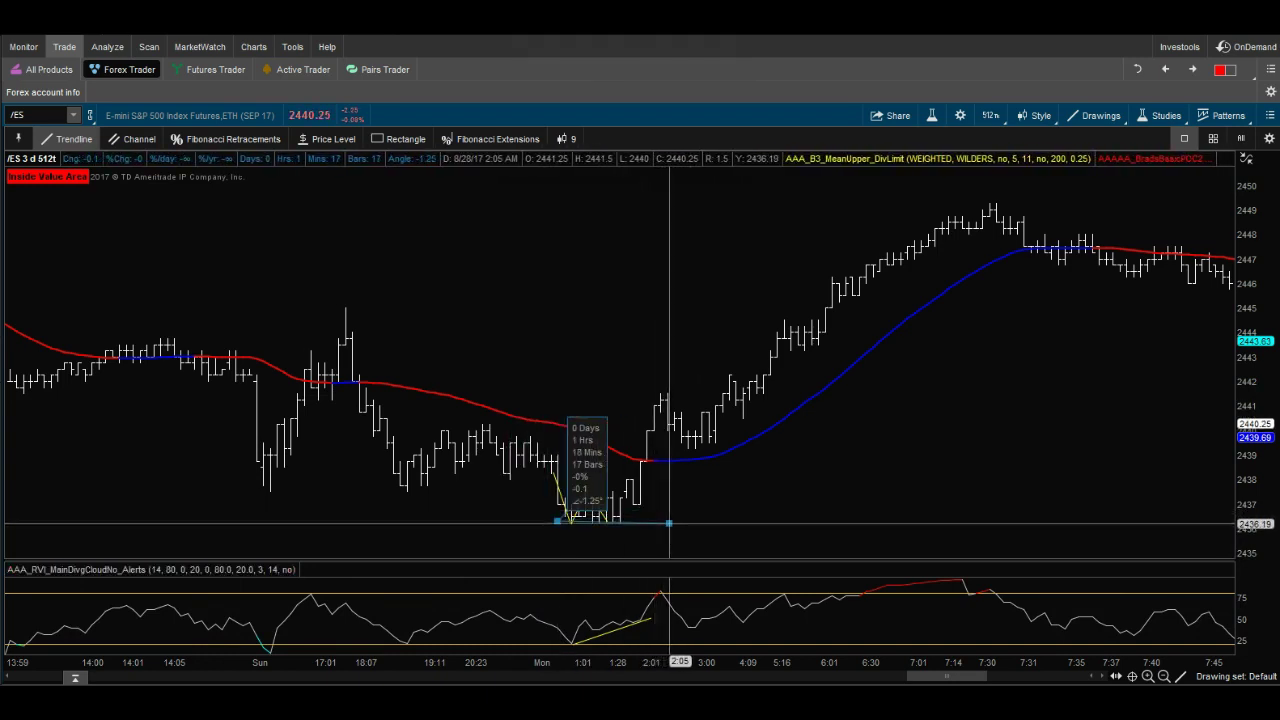
pyautogui.click(664, 518)
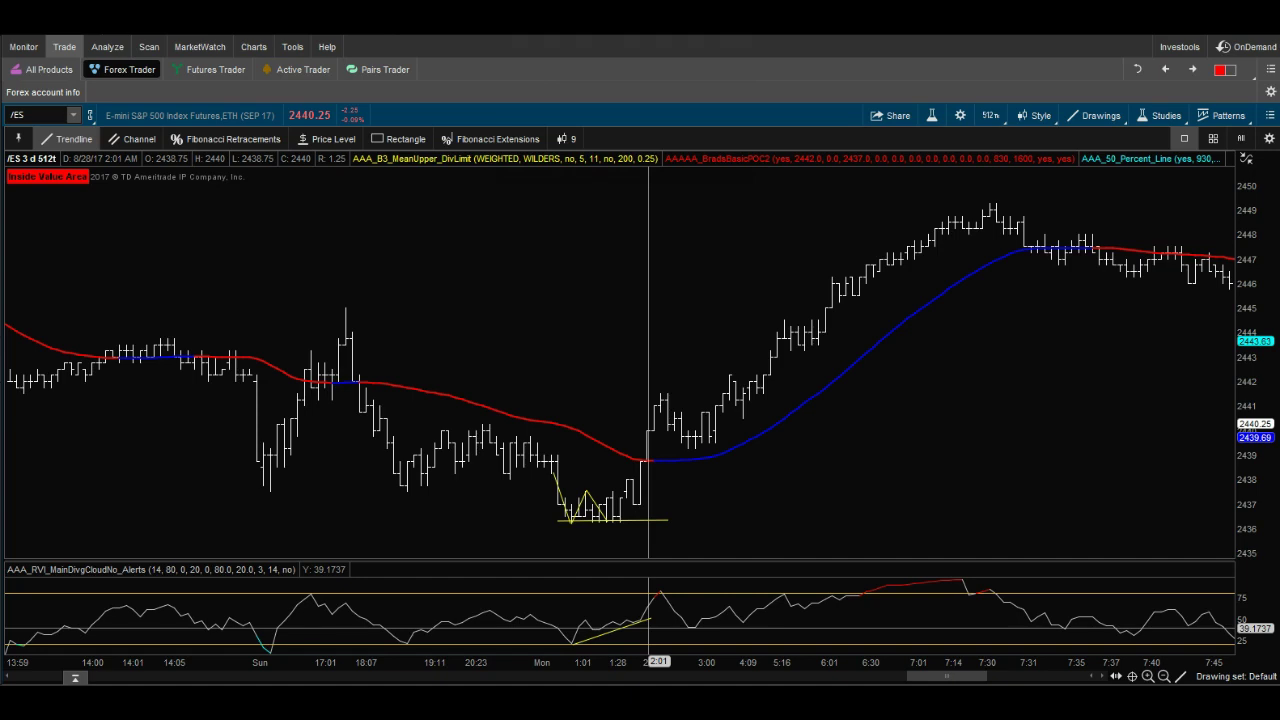
pyautogui.rightClick(570, 318)
# Autozoom the chart, then scroll-zoom into Monday's 8:00–11:03 bars.
pyautogui.click(600, 334)
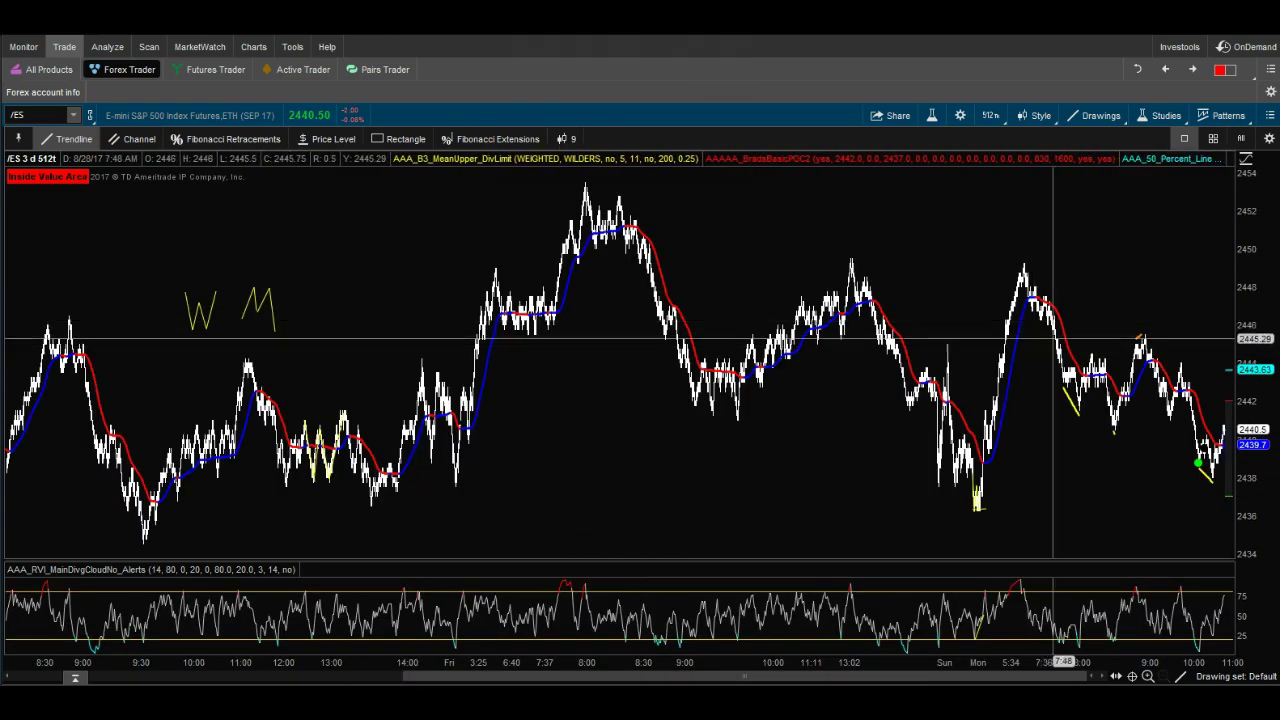
pyautogui.scroll(3, 1052, 340)
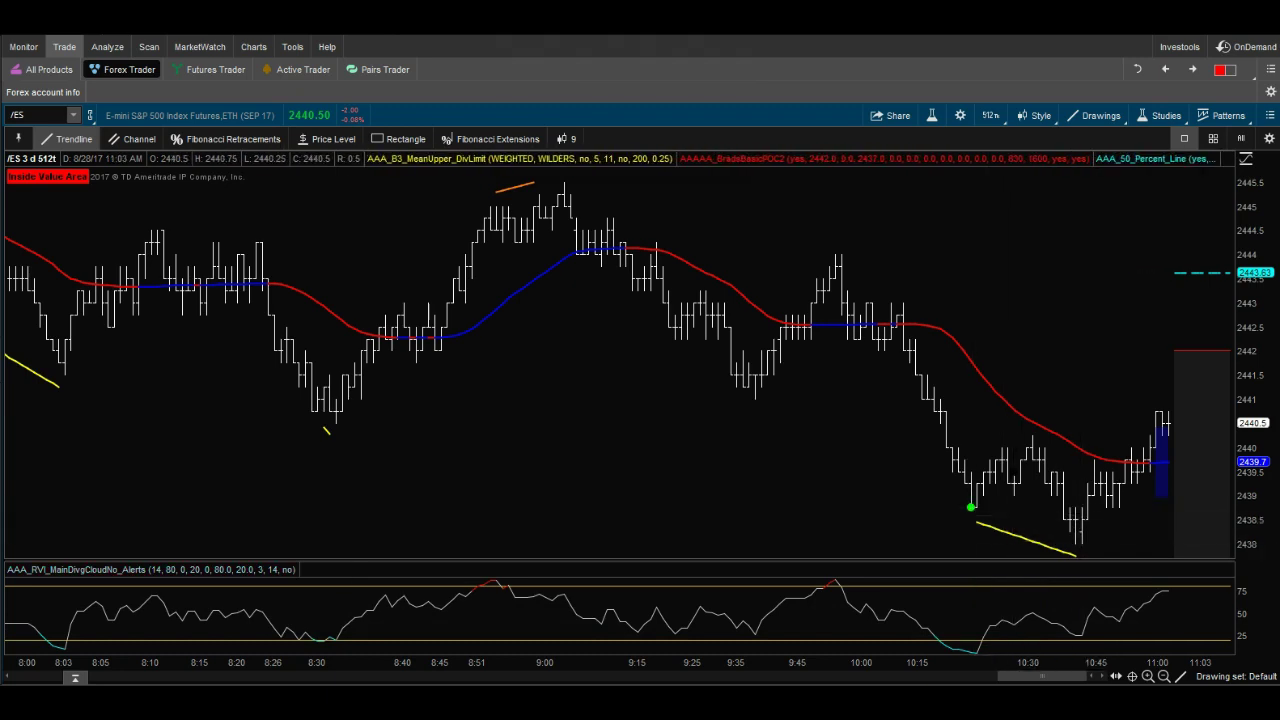
# Draw a rising RVI trendline from its 10:24 low and a flat support line from the 2438.9 low to 11:03.
pyautogui.moveTo(978, 651); pyautogui.dragTo(1113, 630)
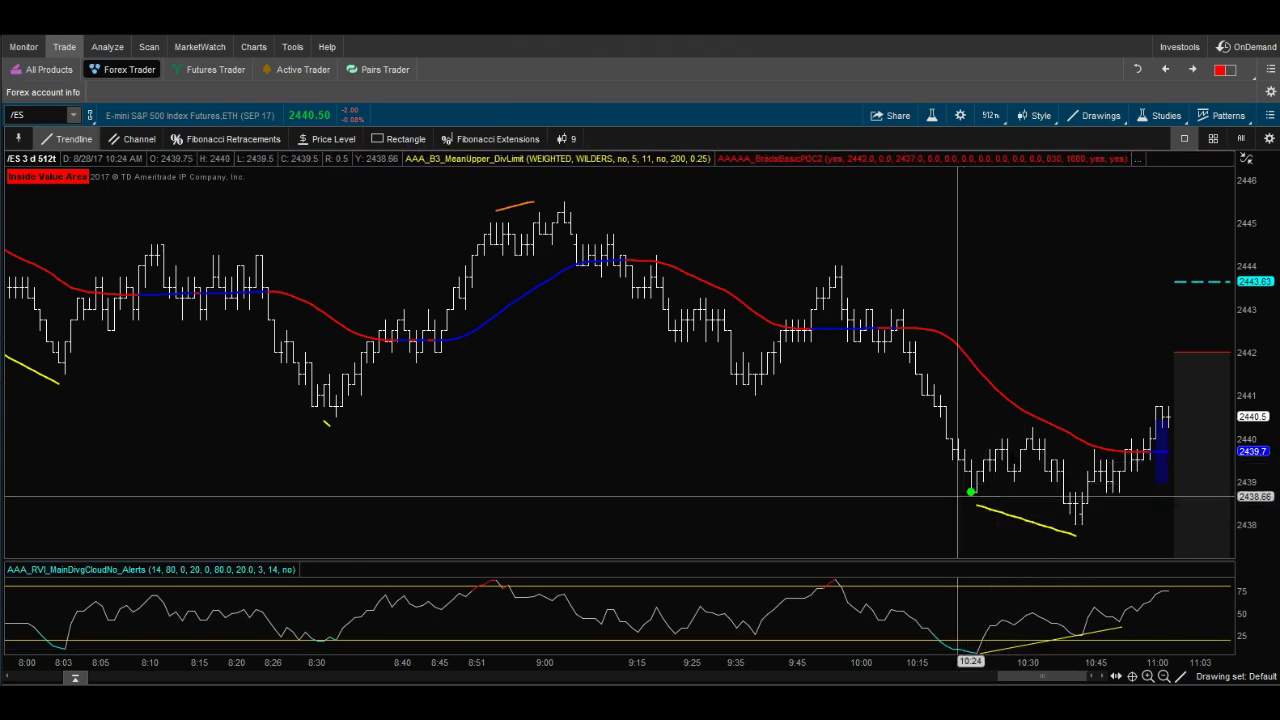
pyautogui.moveTo(958, 493); pyautogui.dragTo(1168, 491)
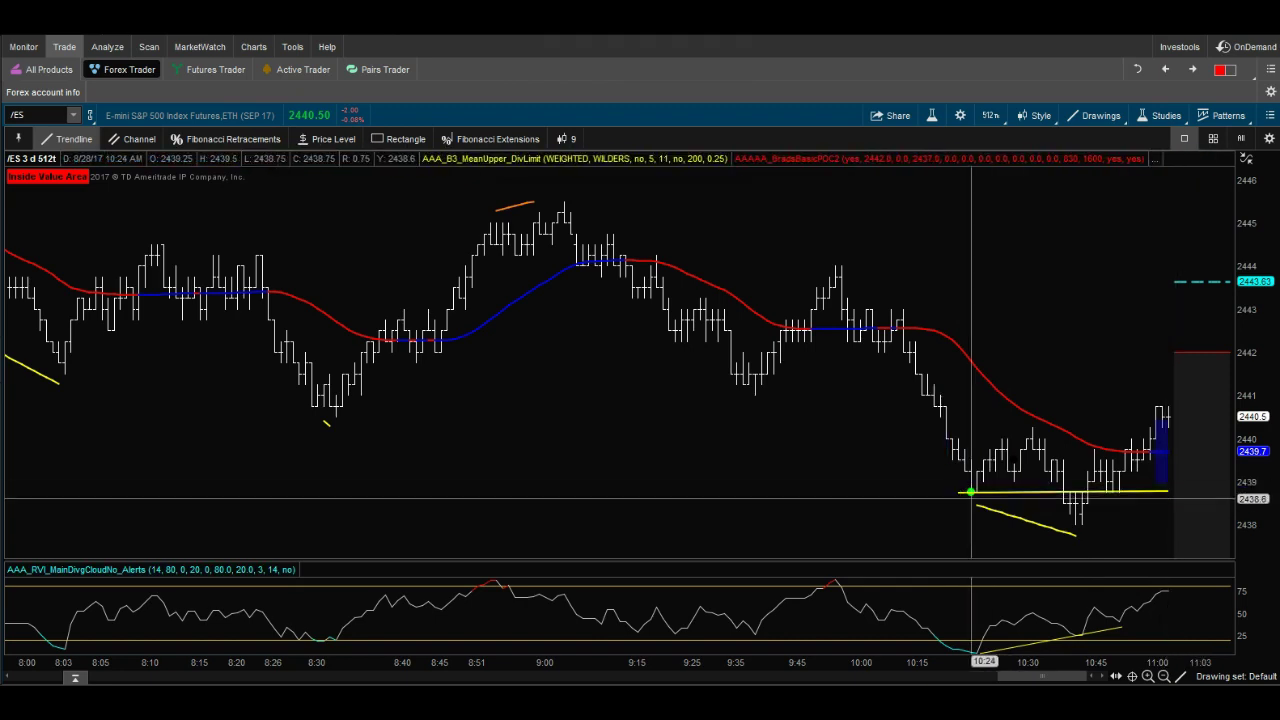